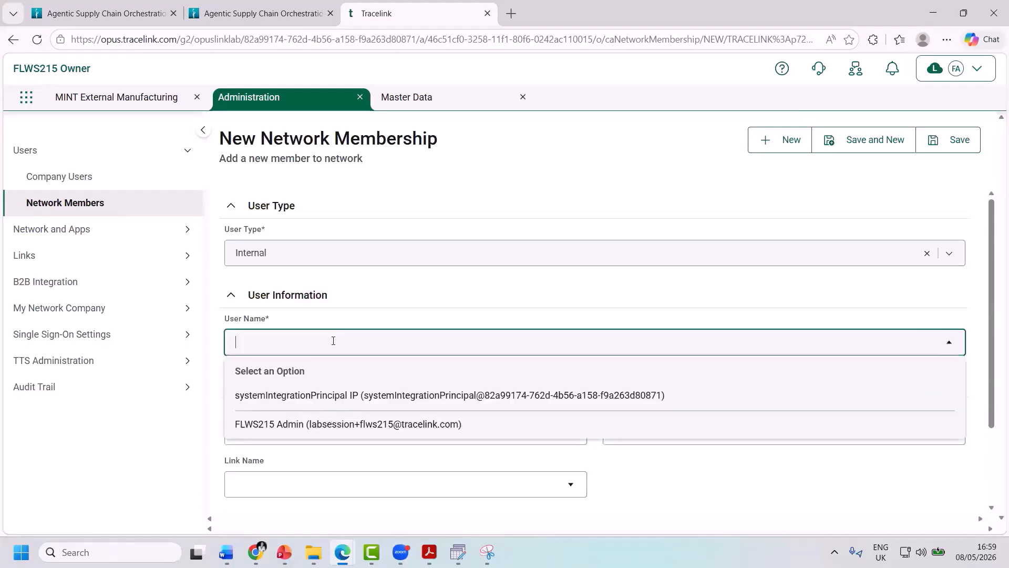
- Select FLWS215 Admin as the new network member and Multienterprise Information Network Tower (FLWS215 Owner) as the application
click(329, 426)
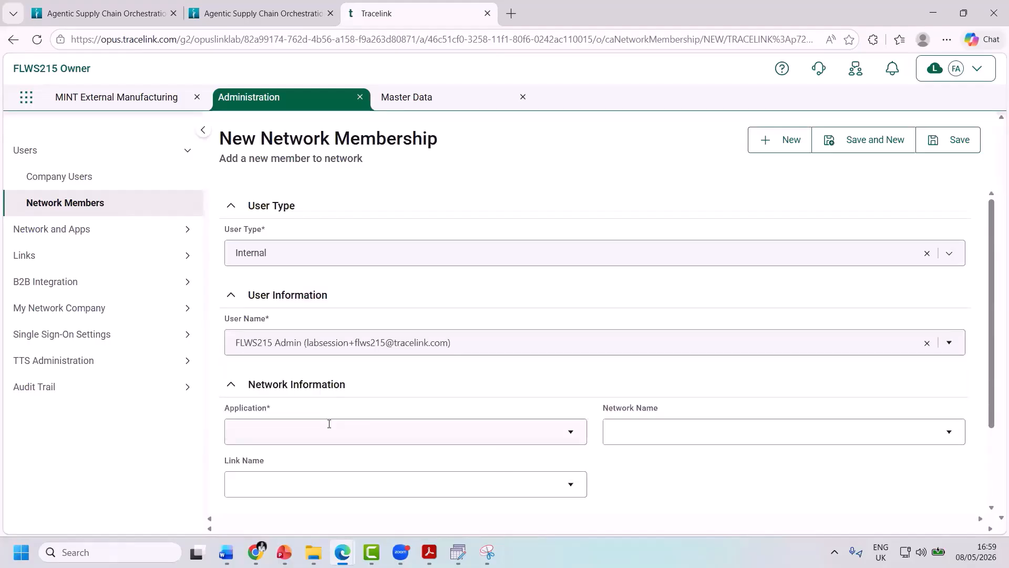
click(329, 423)
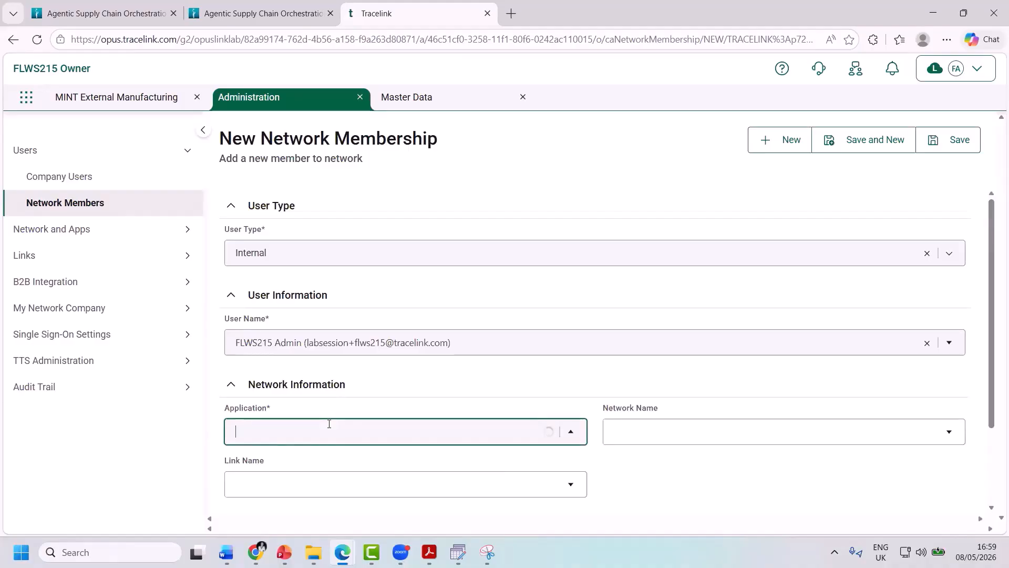
scroll(342, 363, down, 2)
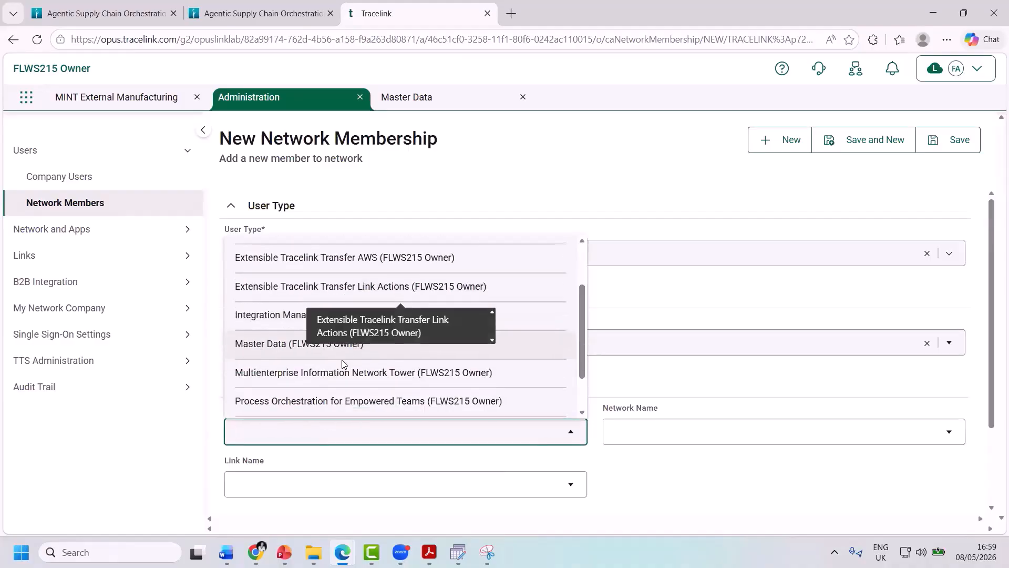
click(297, 372)
- Set the membership's network name to MINT for Medical Devices 215 and its link name to FLWS215 Owner
click(681, 430)
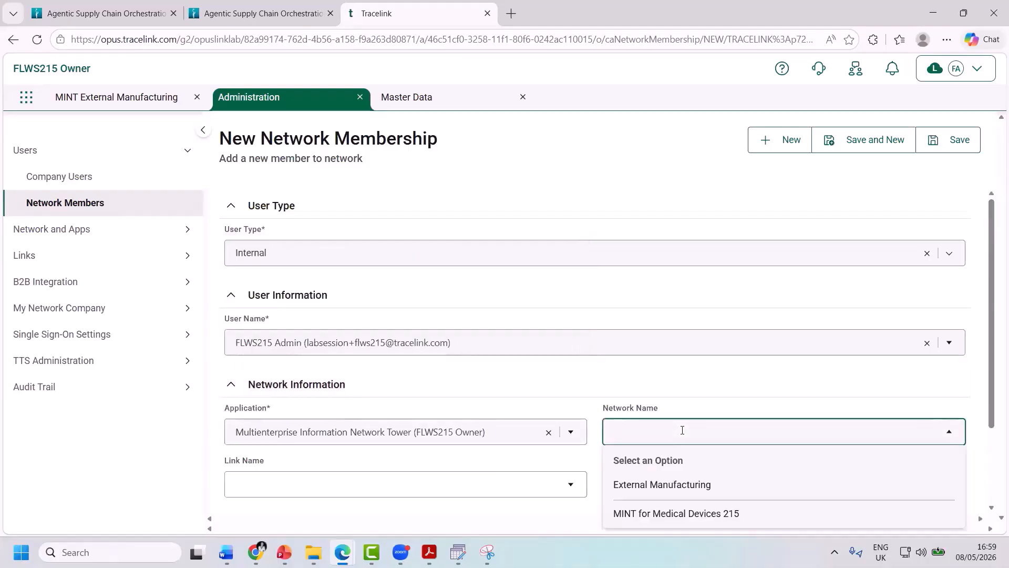
click(684, 513)
scroll(646, 379, down, 2)
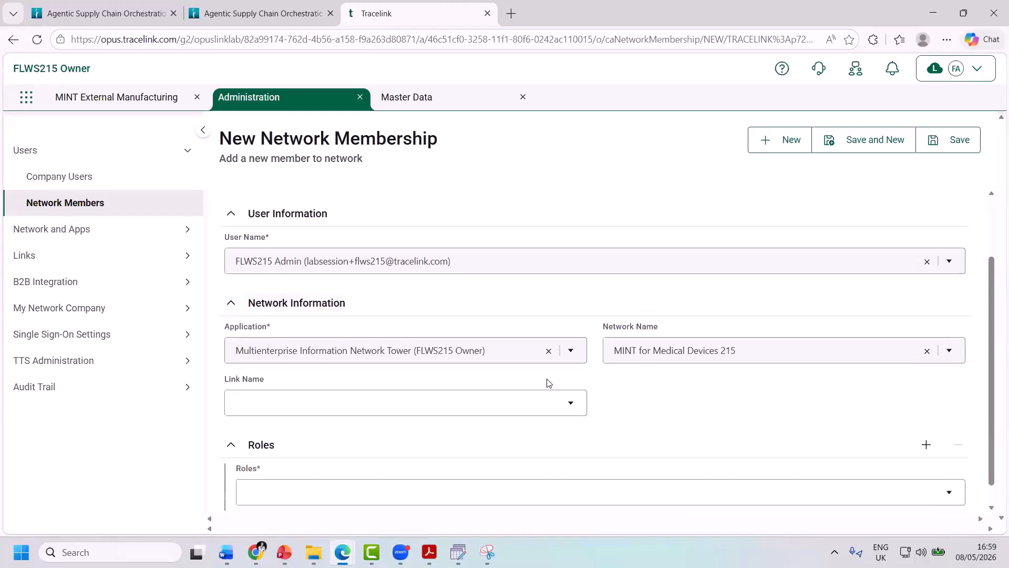
click(507, 406)
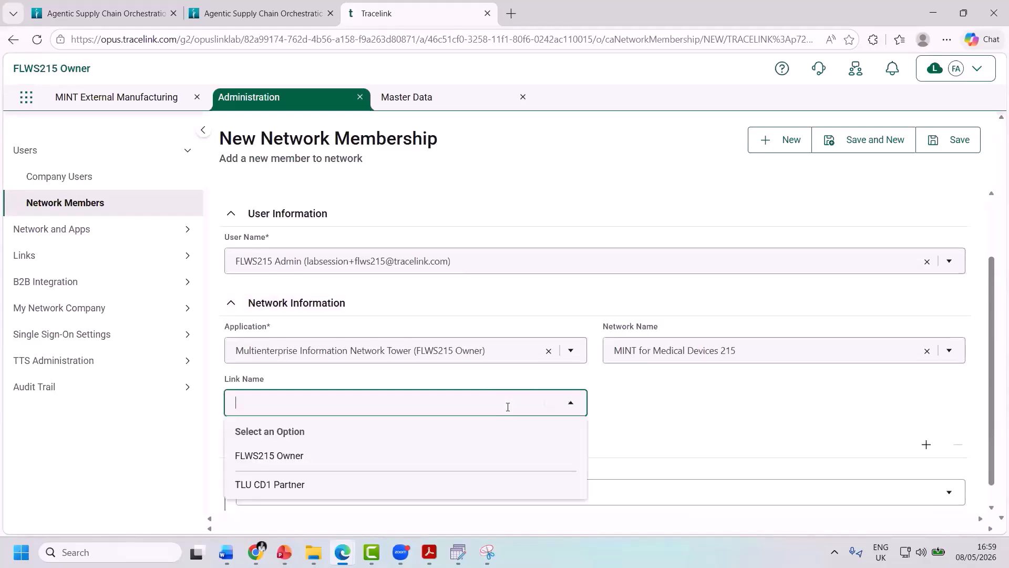
click(439, 457)
- Assign the roles All Transaction- Owner- Admin and Manufacturing-Customer- Expanded to the new member
scroll(611, 453, down, 1)
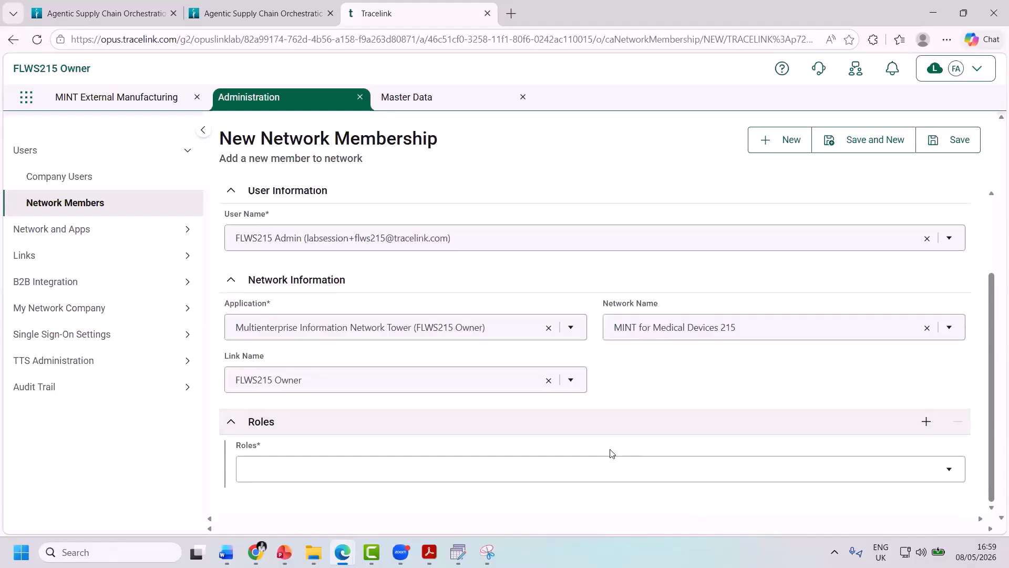
click(697, 468)
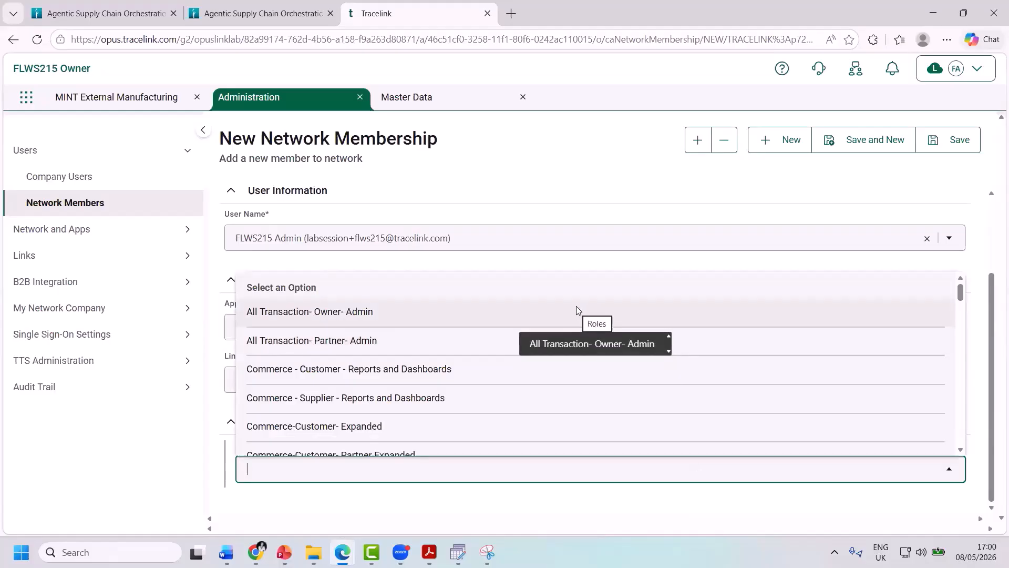
click(576, 306)
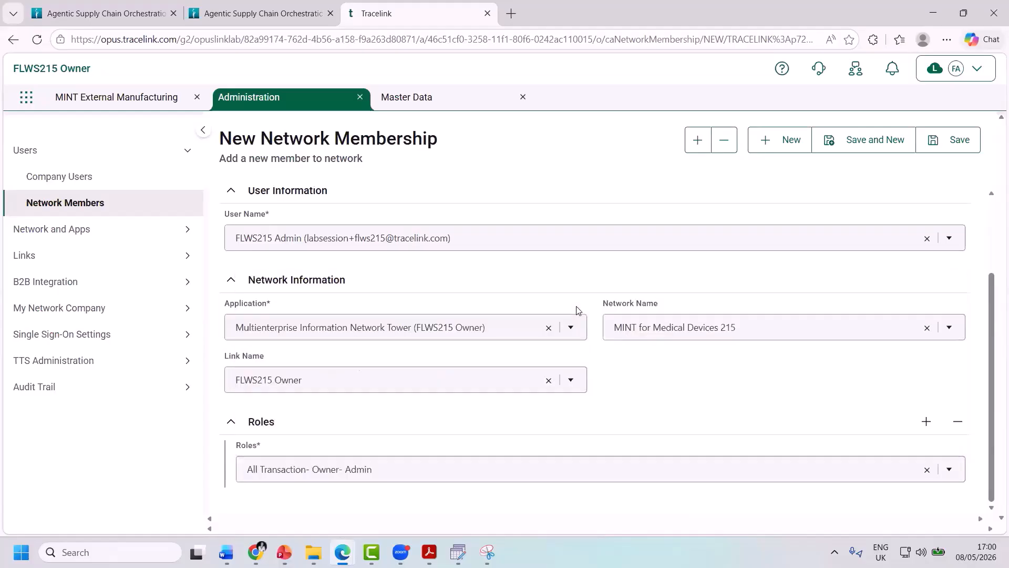
click(924, 421)
click(701, 469)
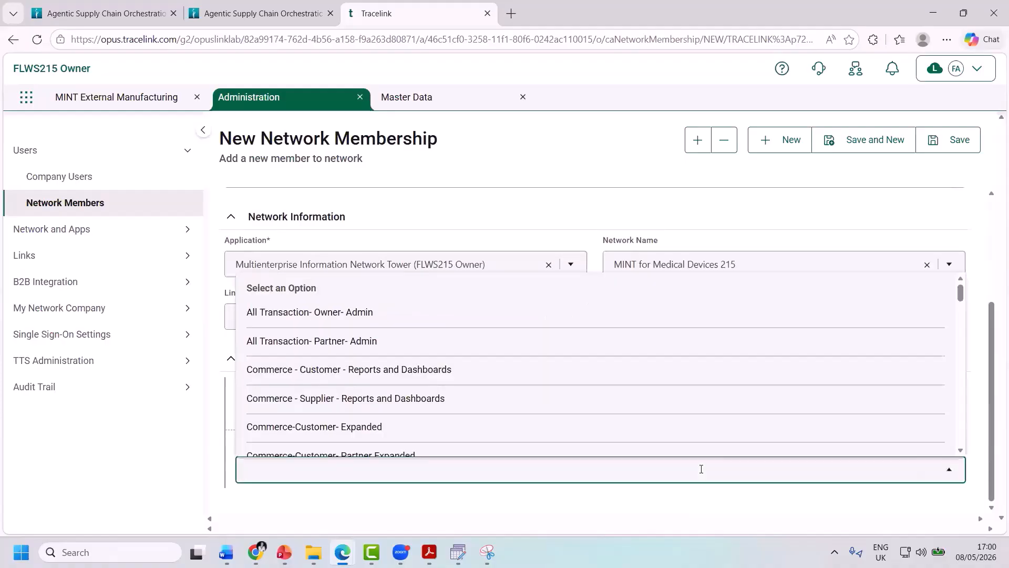
text(MANUFA)
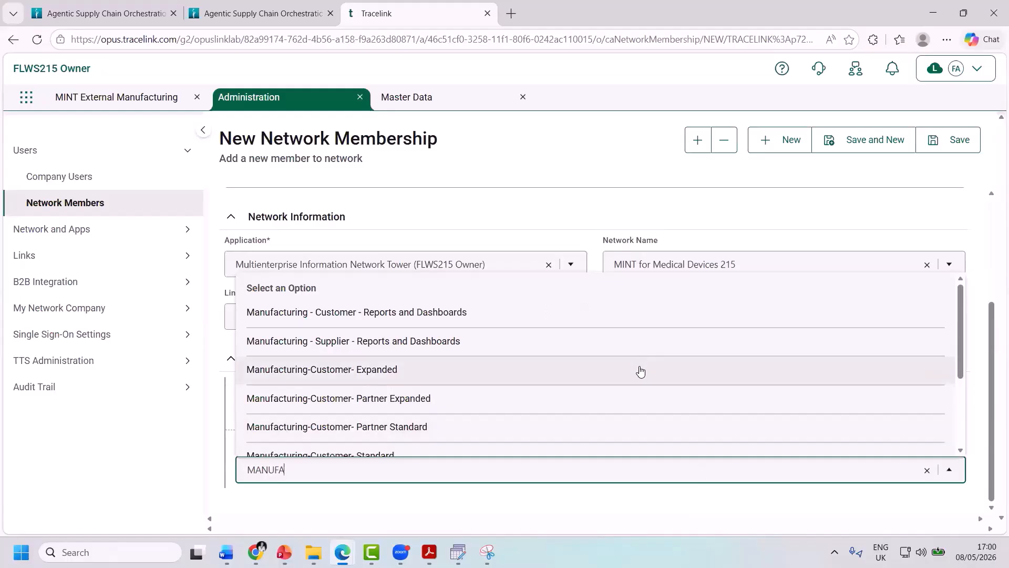
click(639, 371)
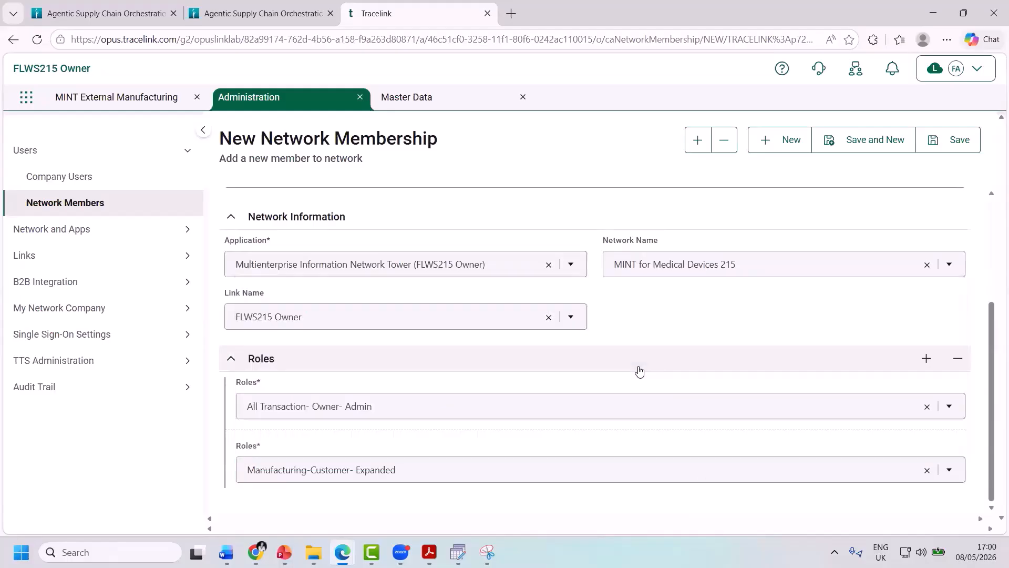
- Add the Manufacturing-Customer- Standard role as a third role and save the network membership
click(925, 362)
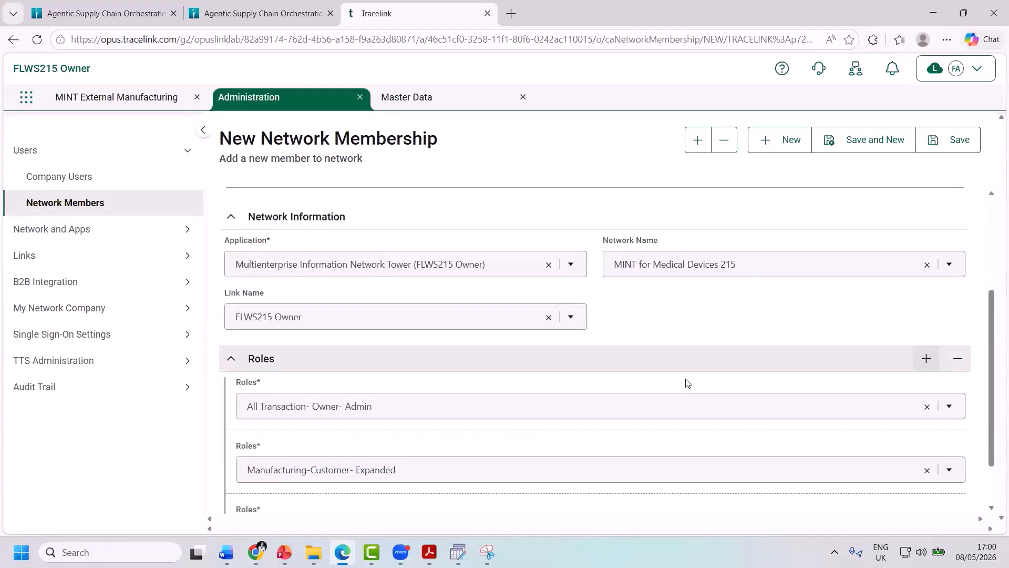
click(584, 465)
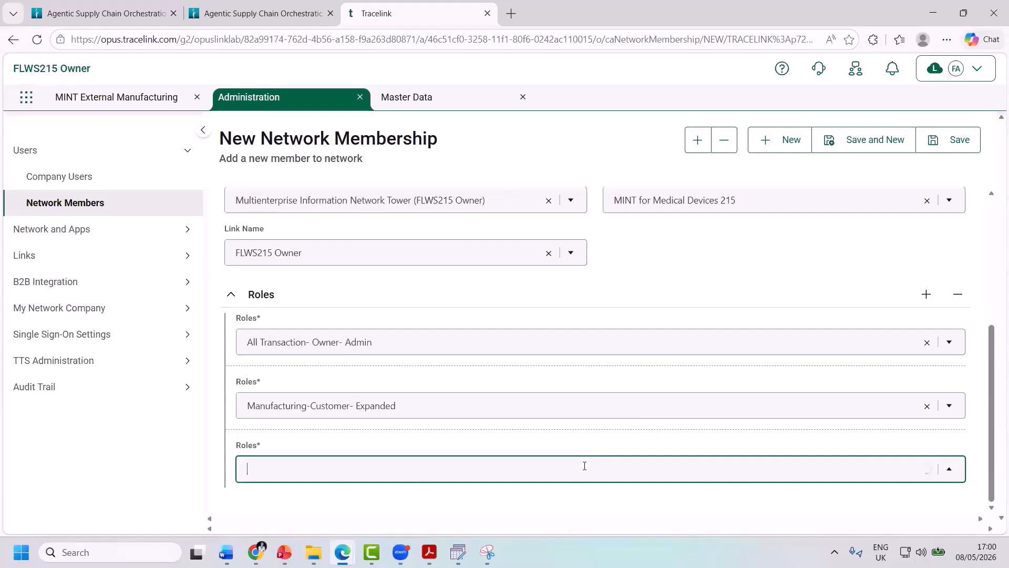
text(MANU)
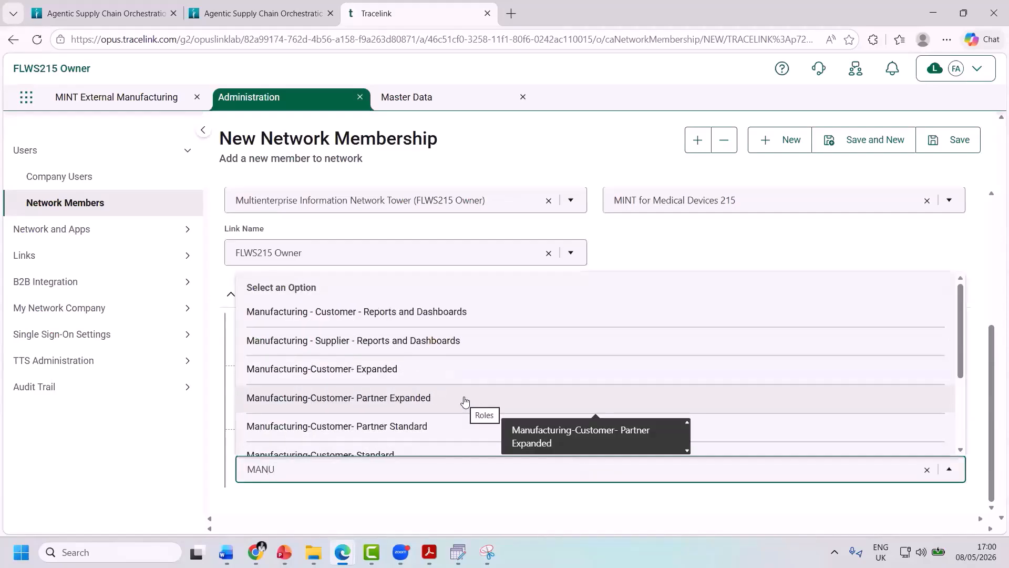
scroll(465, 404, down, 1)
click(424, 428)
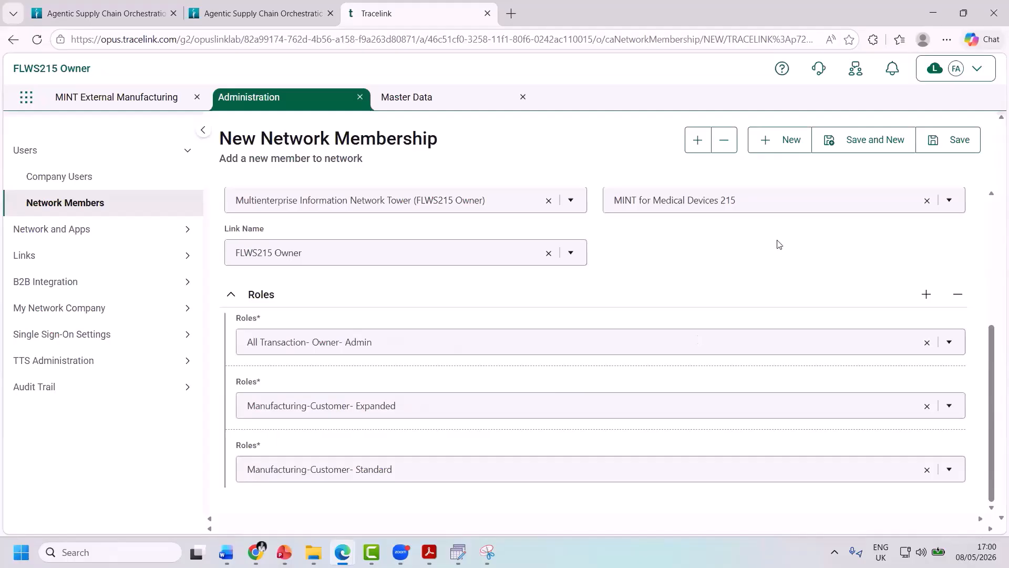
click(952, 140)
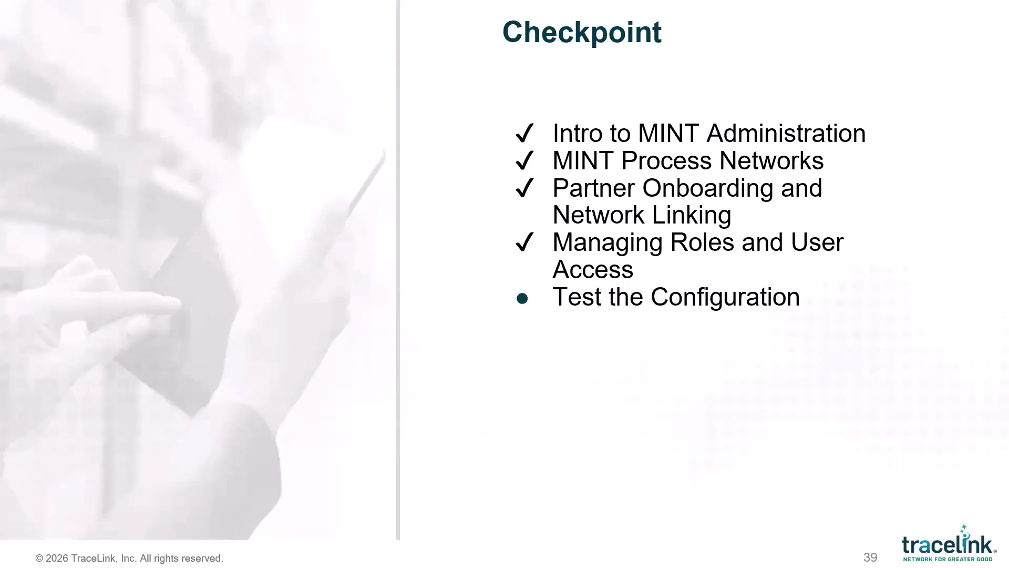
key(Right)
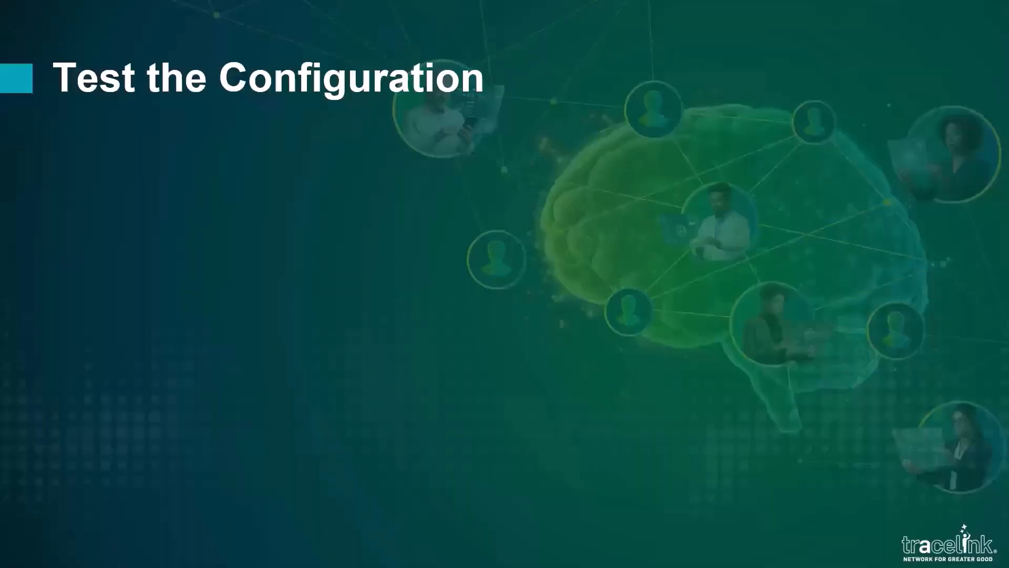
key(Right)
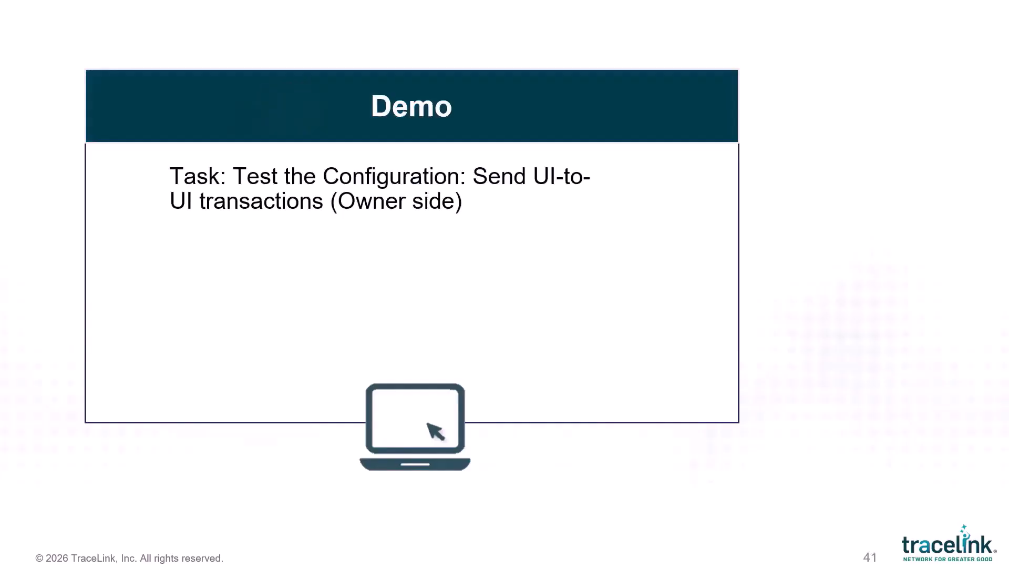
- Switch to TraceLink in the browser and open MINT - MINT for Medical Devices 215 for All Partners from My Networks
key(alt+Tab)
click(27, 97)
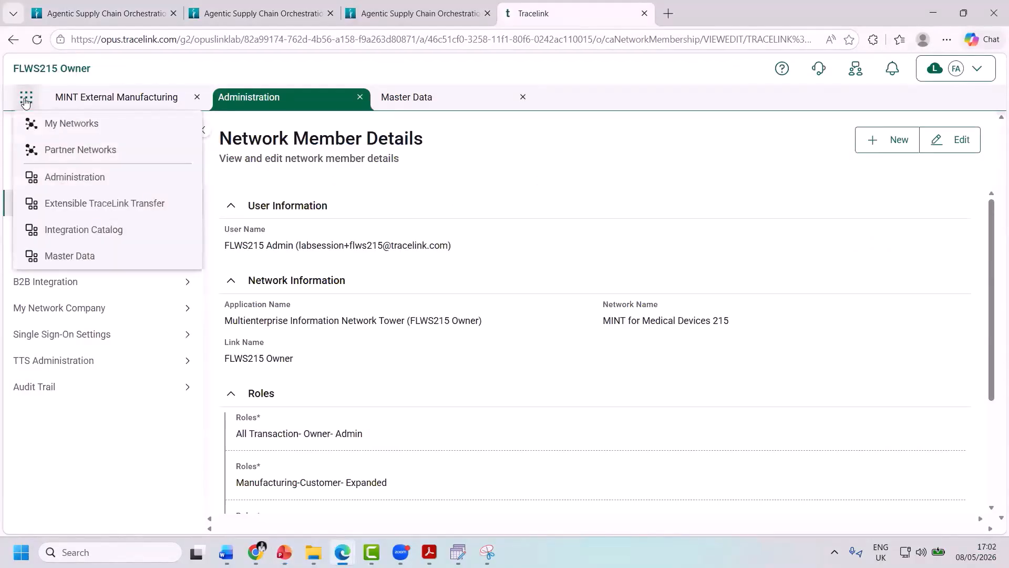
click(35, 124)
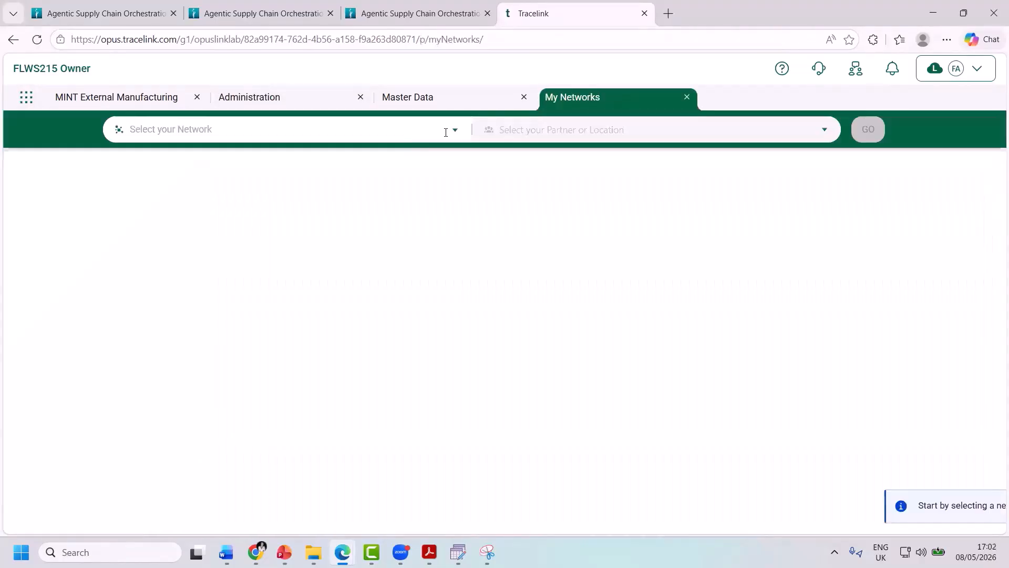
click(450, 125)
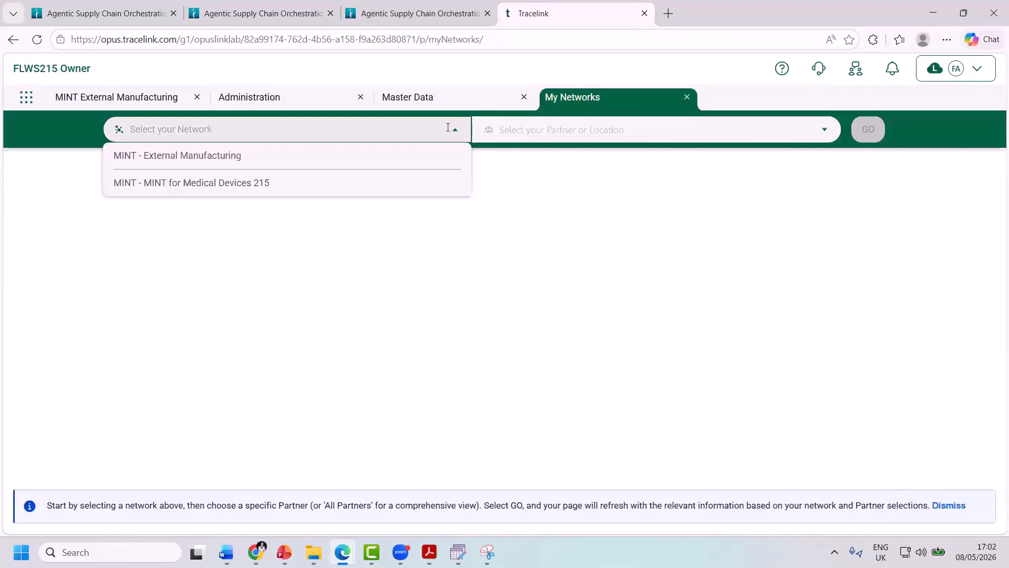
click(360, 179)
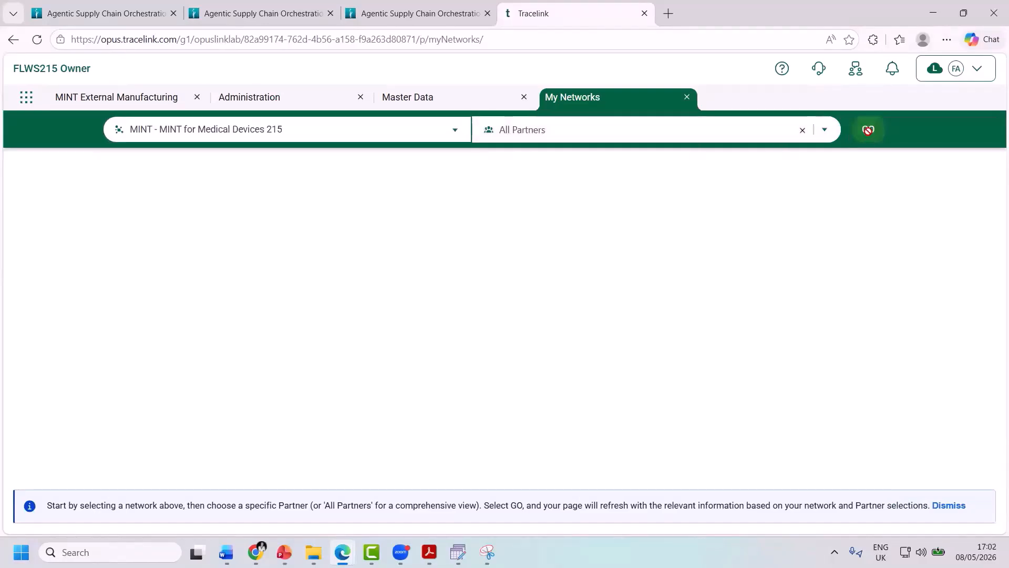
click(869, 129)
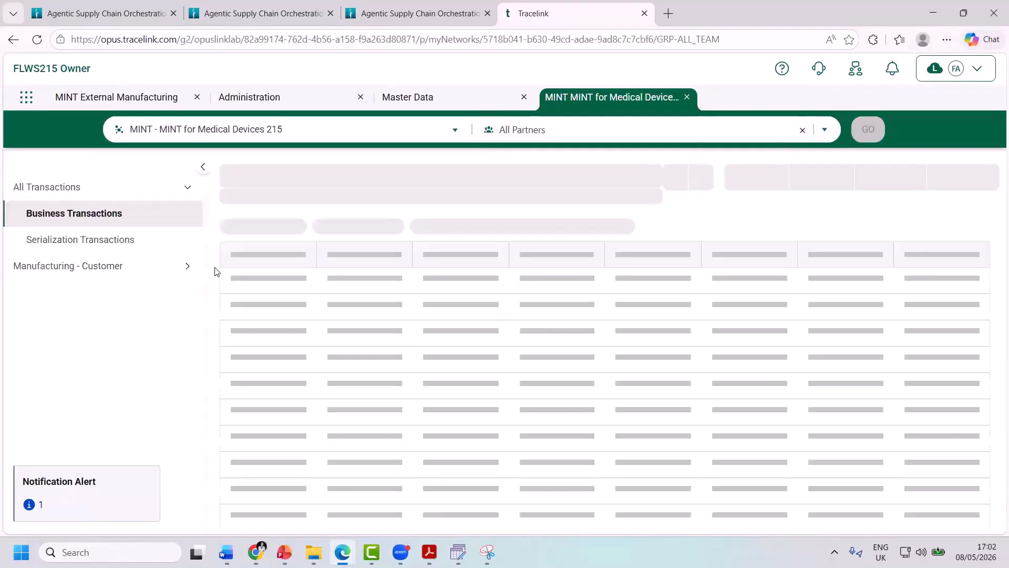
- Create a purchase order under Manufacturing - Customer, enter its PO number and save it as a draft
click(134, 283)
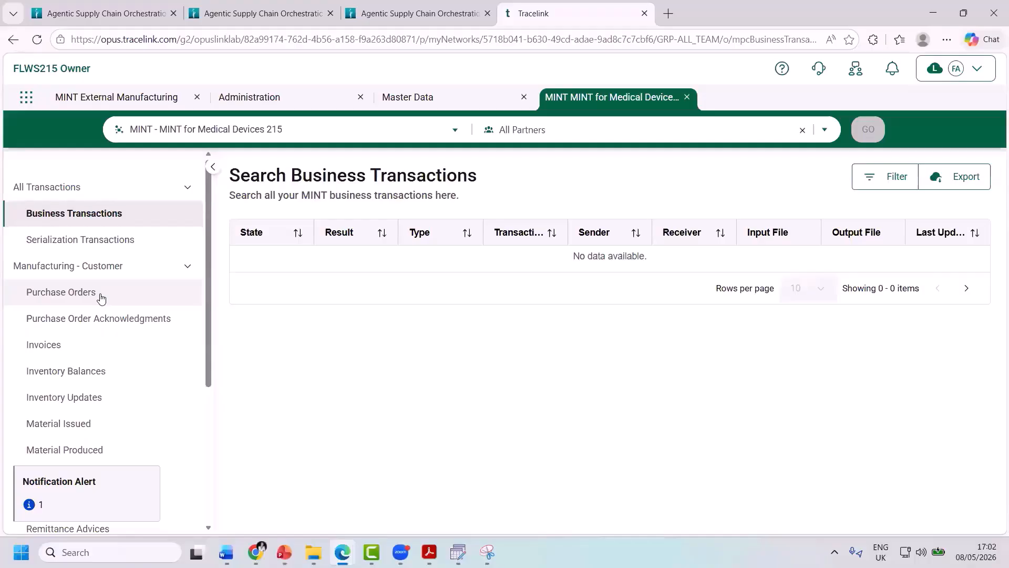
click(100, 295)
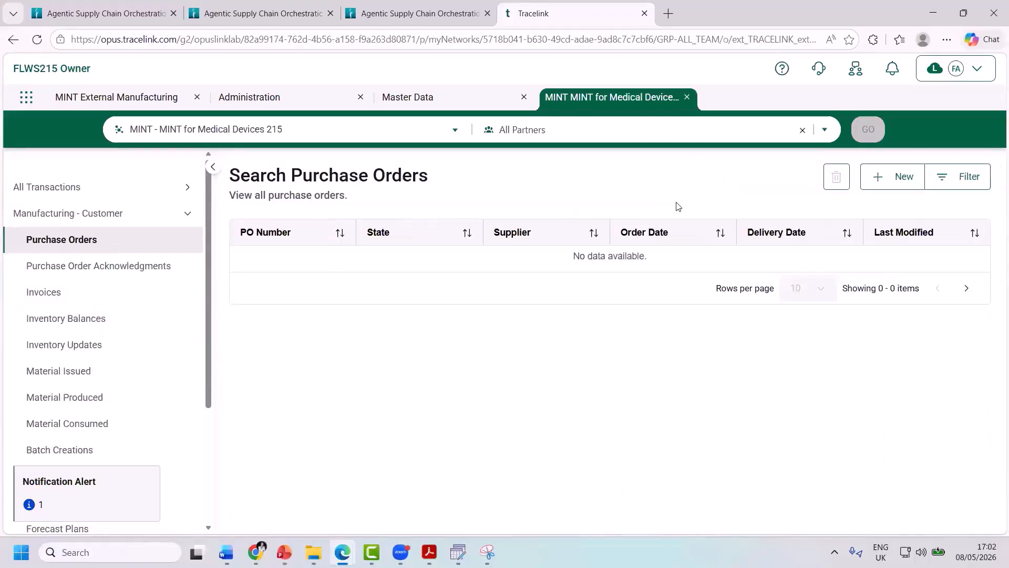
click(897, 176)
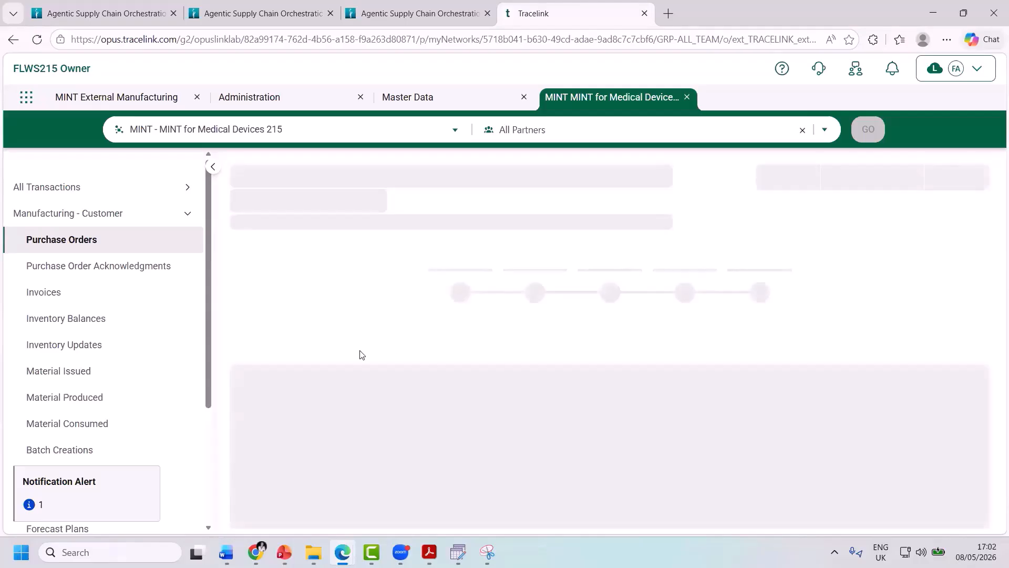
click(363, 389)
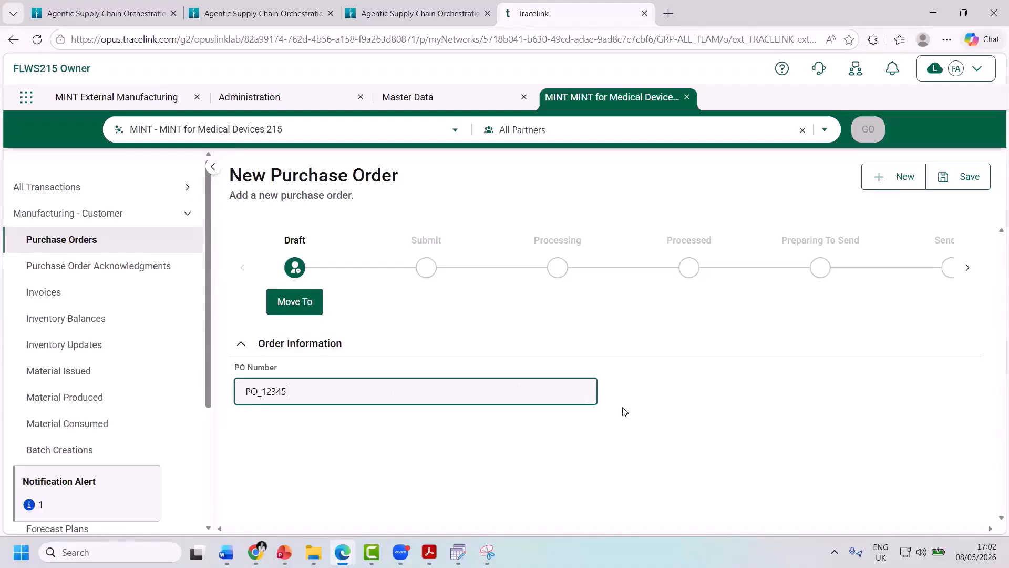
click(955, 179)
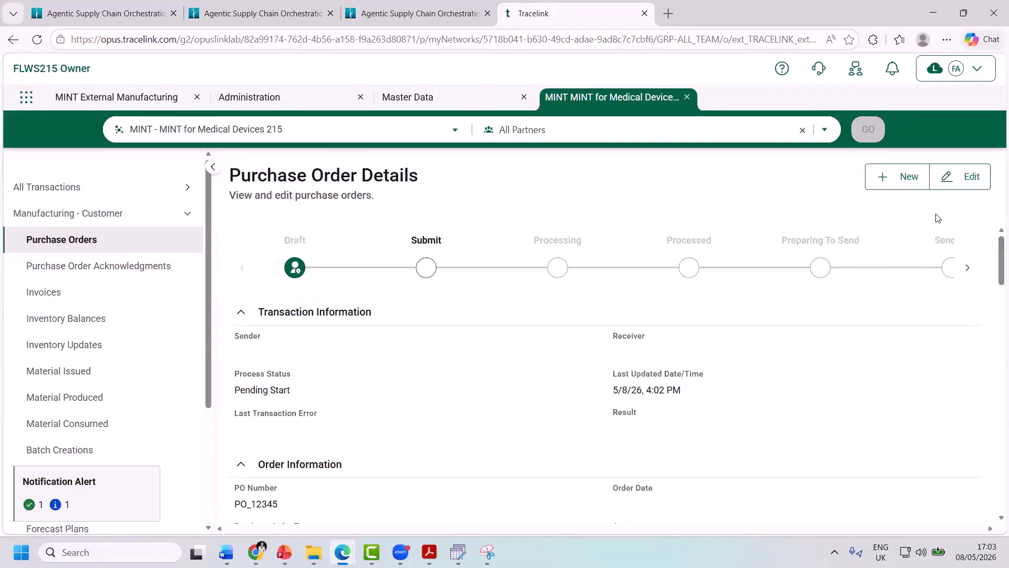
- Open the draft purchase order for editing and set its process status to Submitted
click(970, 179)
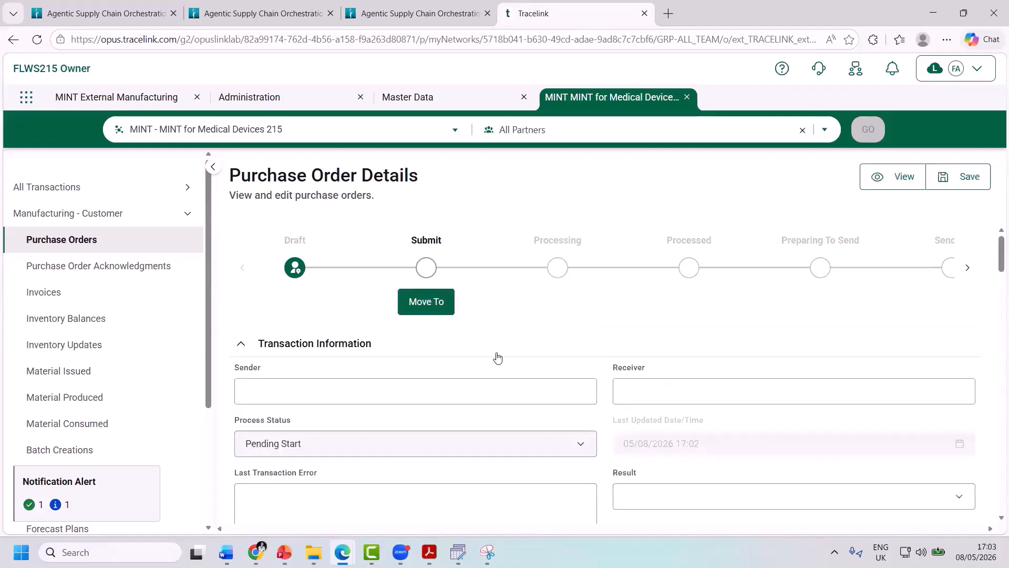
scroll(415, 400, down, 1)
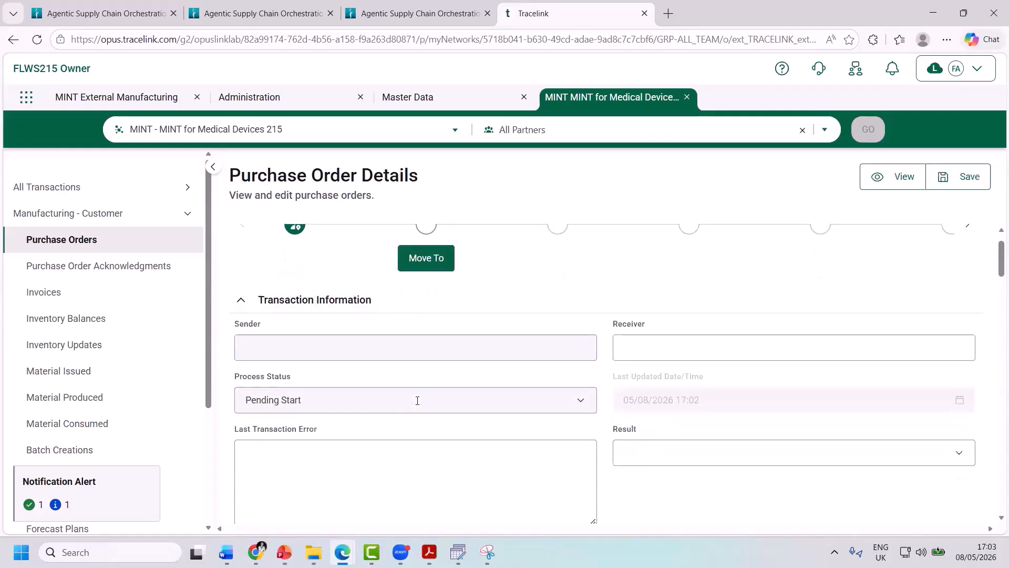
click(417, 400)
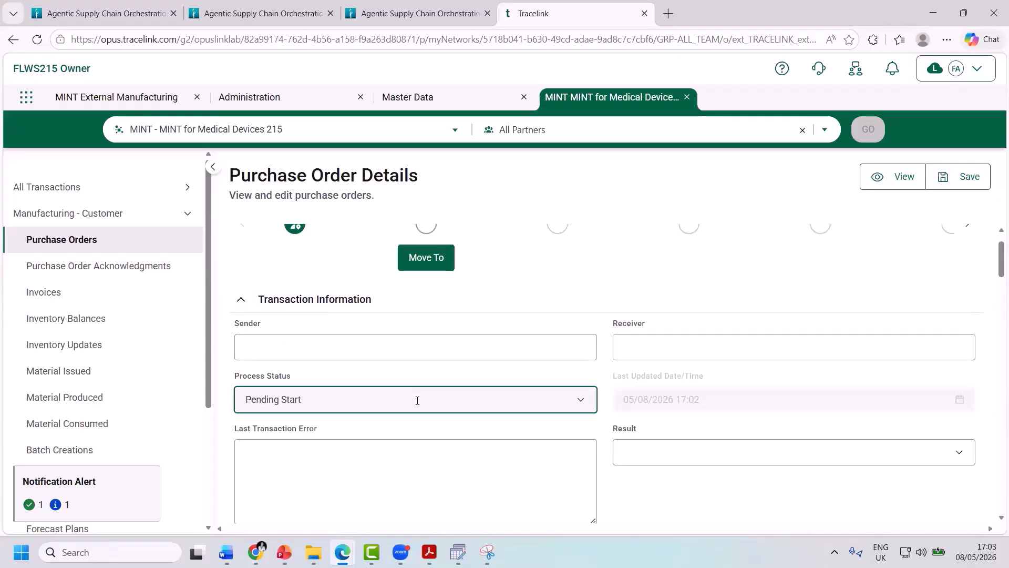
click(377, 430)
- Set the purchase order's customer company to FLWS215 Owner and its supplier company to TLUPARTNER
scroll(480, 388, down, 6)
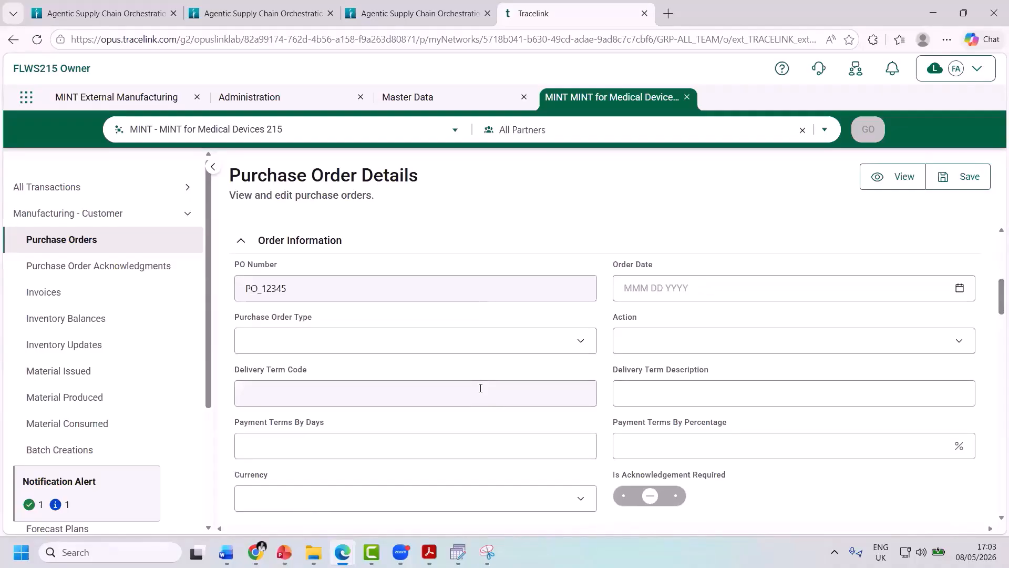
scroll(480, 388, down, 3)
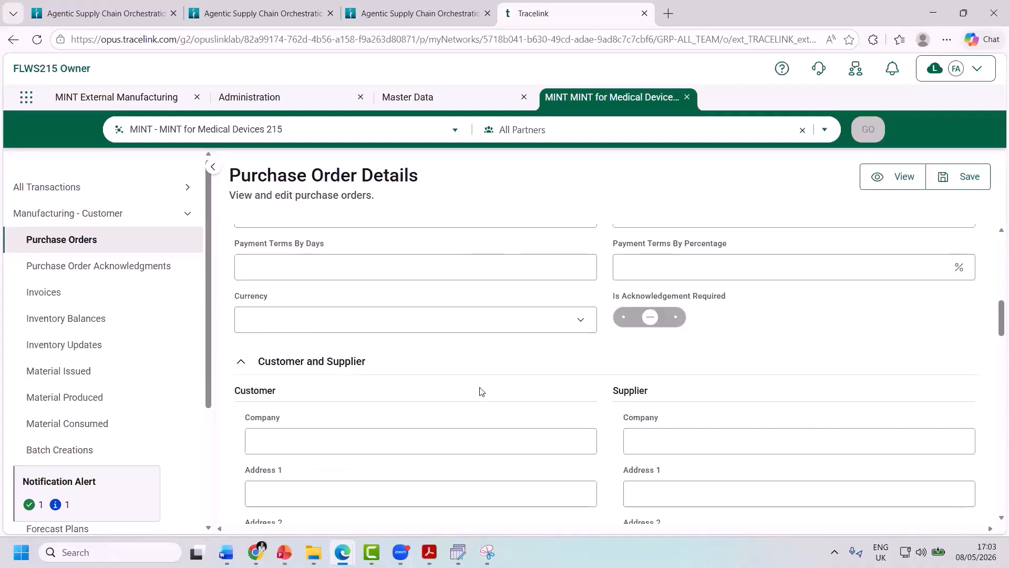
scroll(480, 389, down, 1)
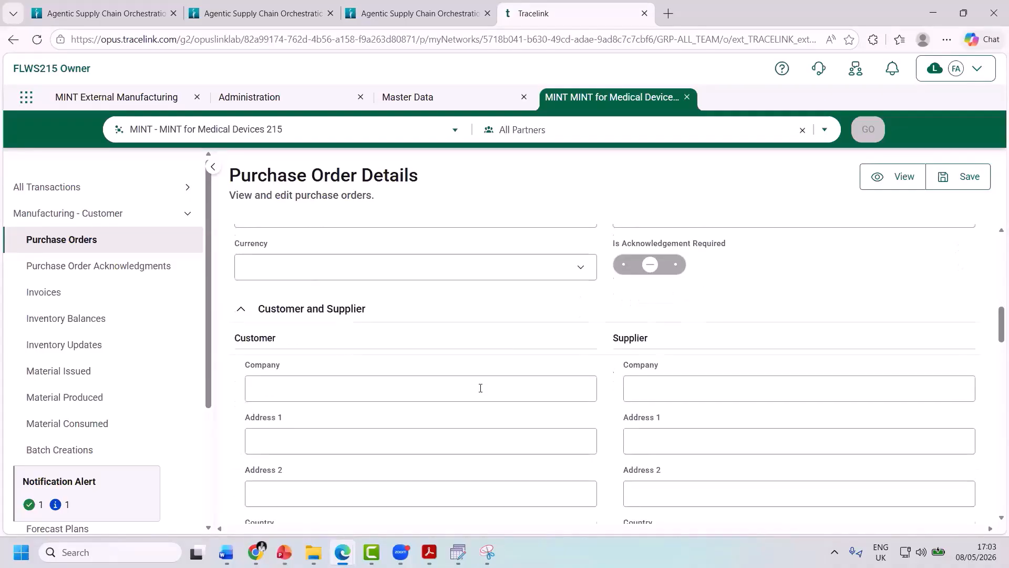
click(383, 390)
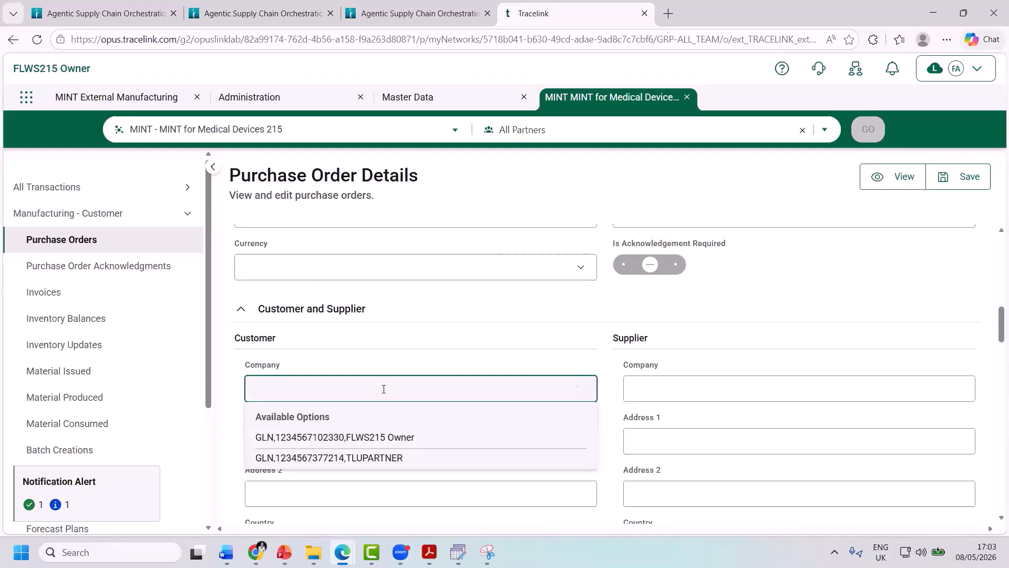
click(354, 436)
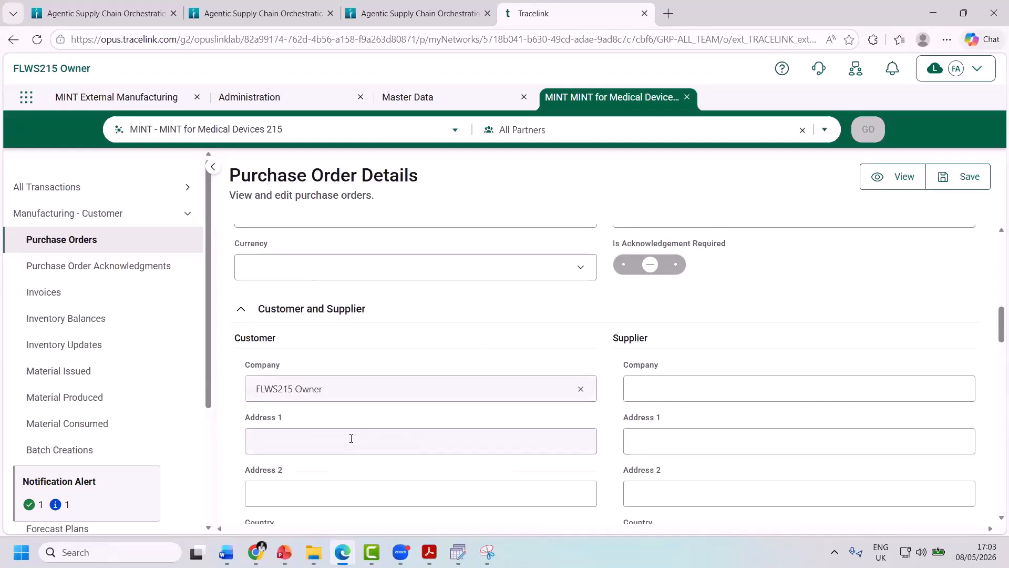
click(664, 388)
click(680, 457)
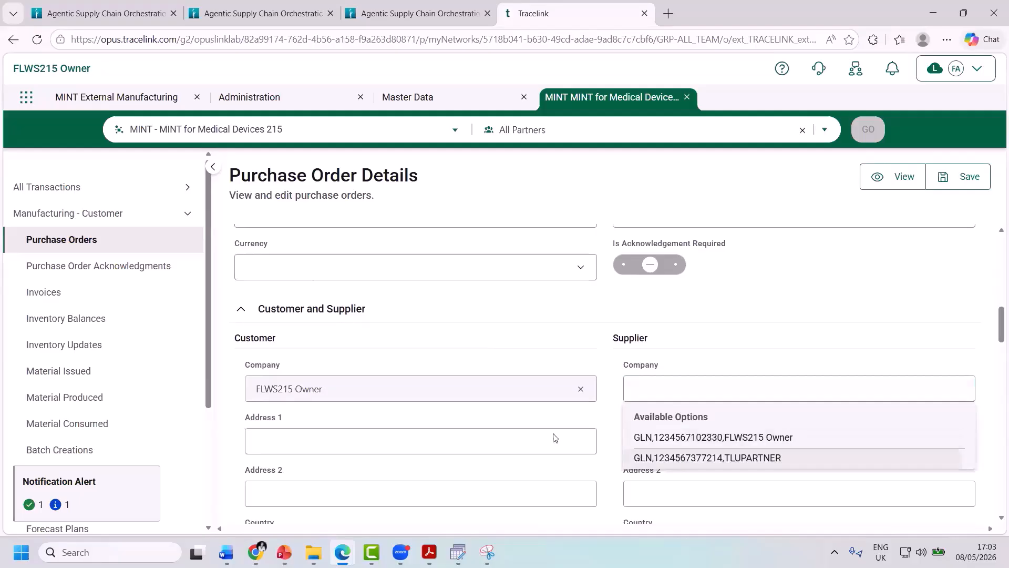
- Set both the Ship To Location and the Bill To Location of the purchase order to FLWS215 Owner
scroll(536, 437, down, 1)
scroll(536, 441, down, 7)
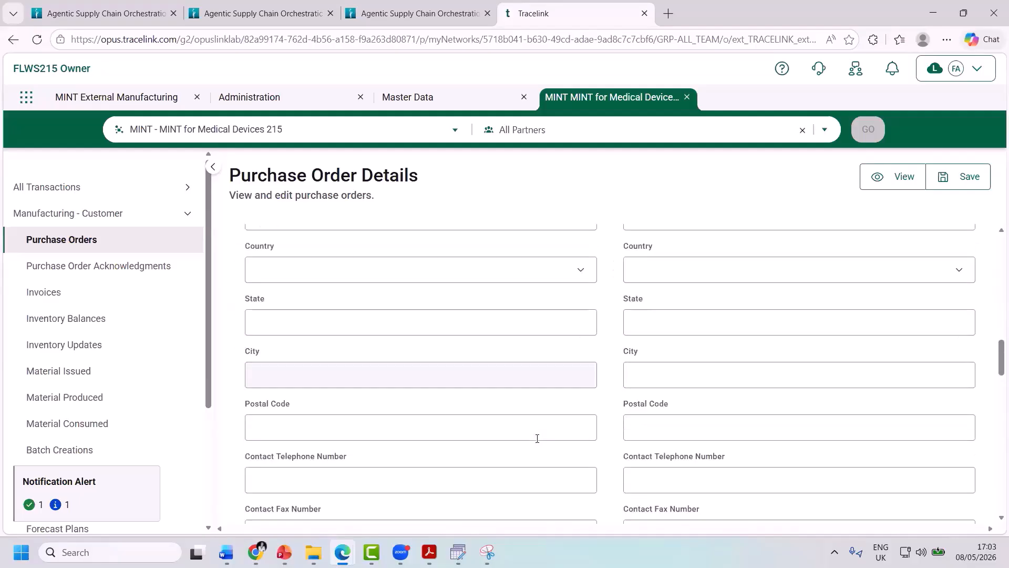
scroll(537, 441, down, 4)
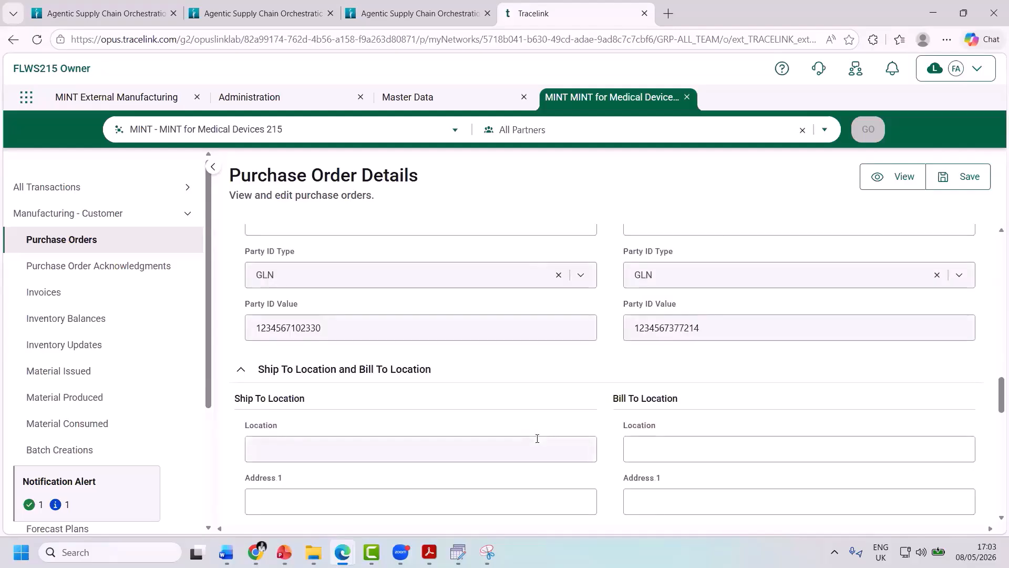
click(396, 445)
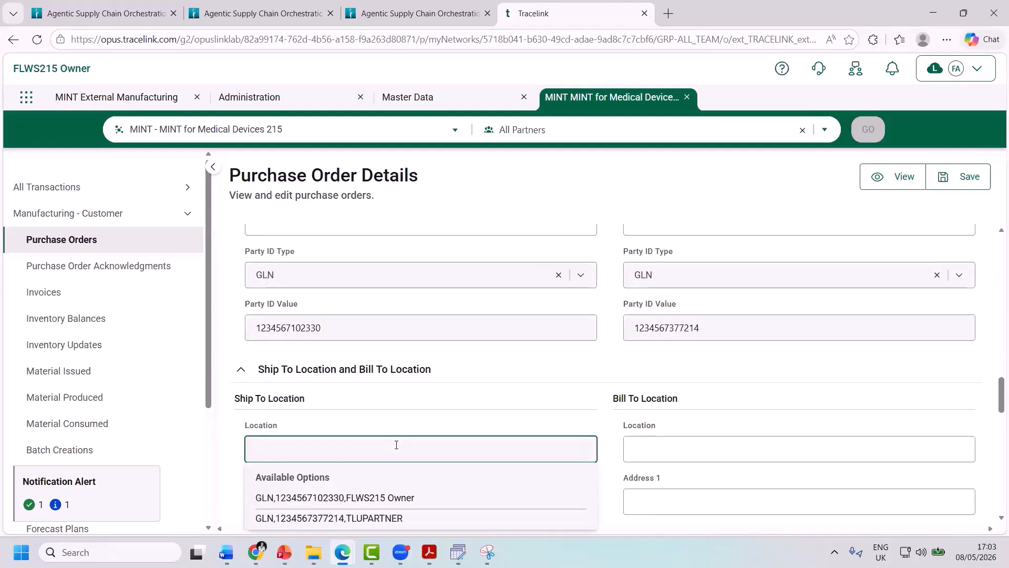
click(374, 498)
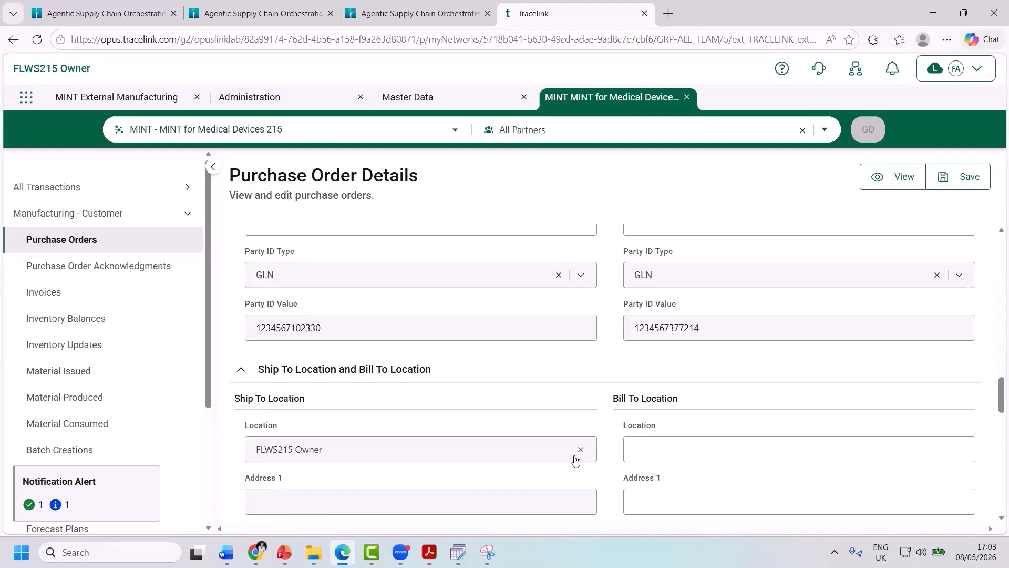
click(652, 443)
click(678, 494)
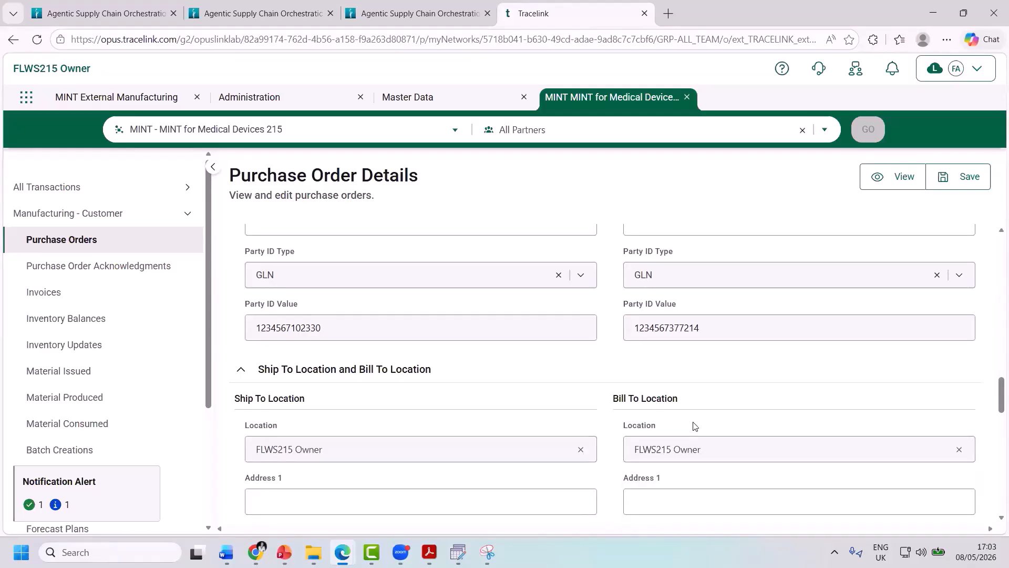
- Add a line item to the purchase order with line 01 and item Nexlocilin, and apply it
scroll(693, 426, down, 5)
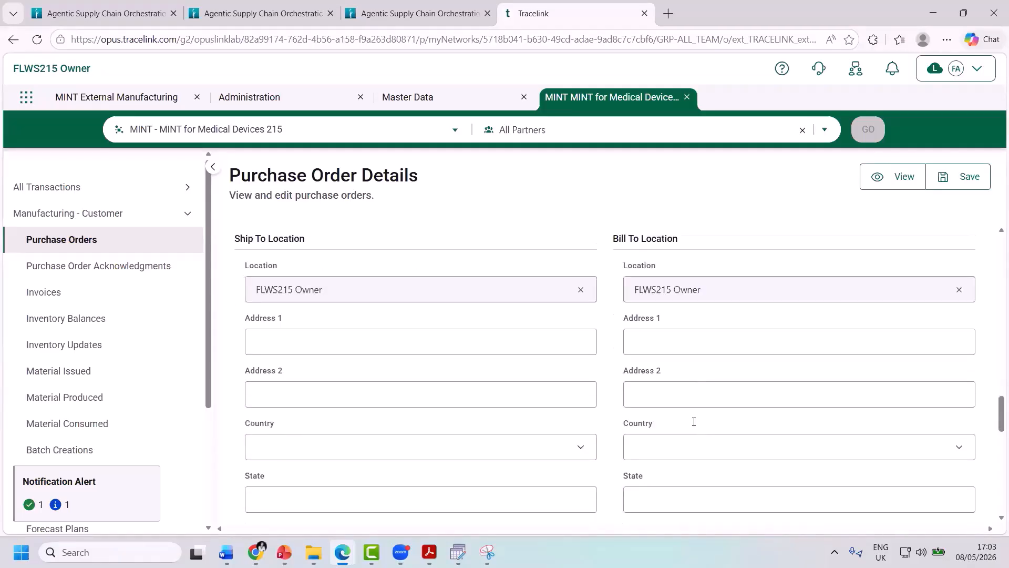
scroll(693, 421, down, 5)
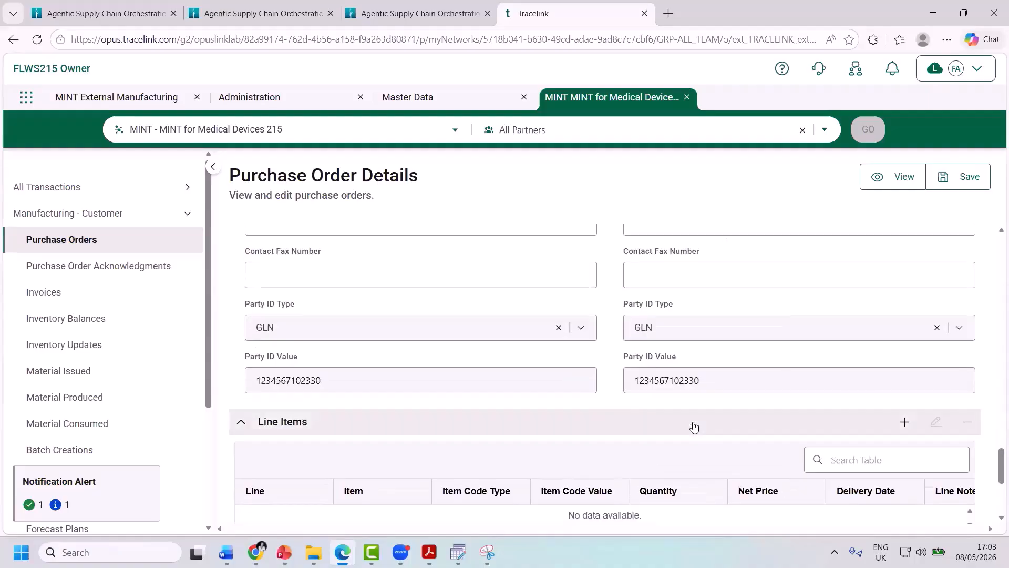
click(904, 422)
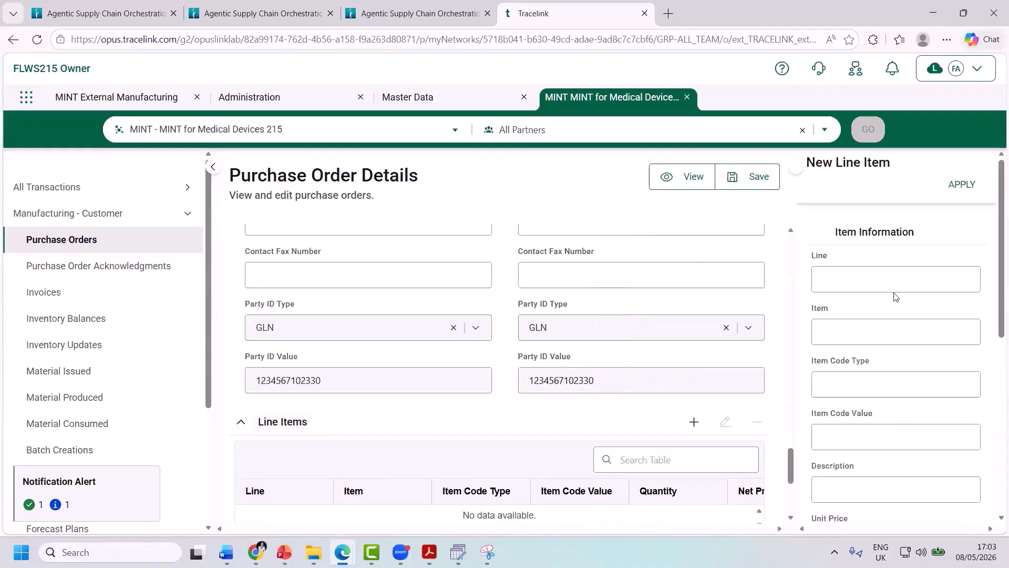
click(858, 279)
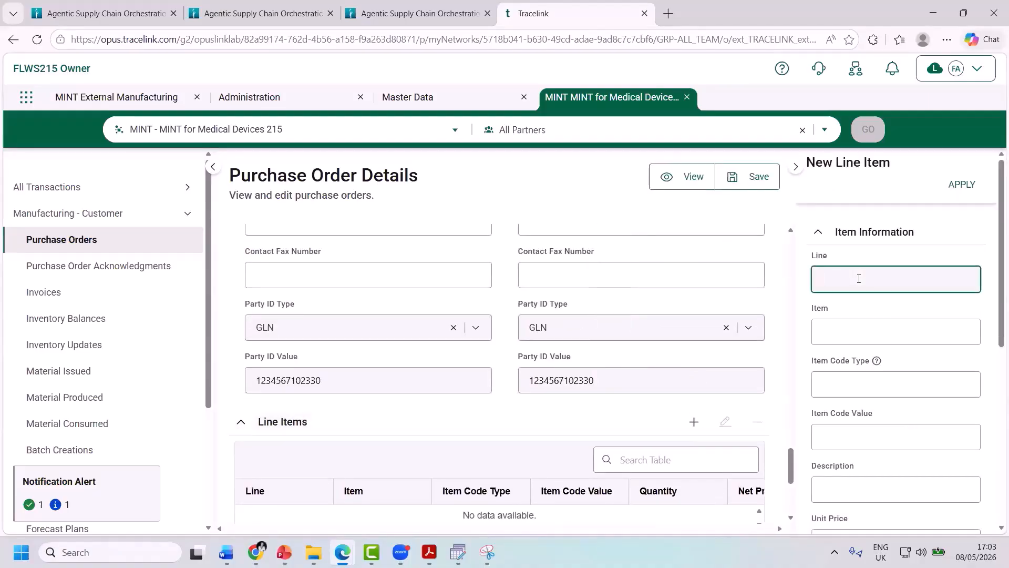
text(01)
click(848, 328)
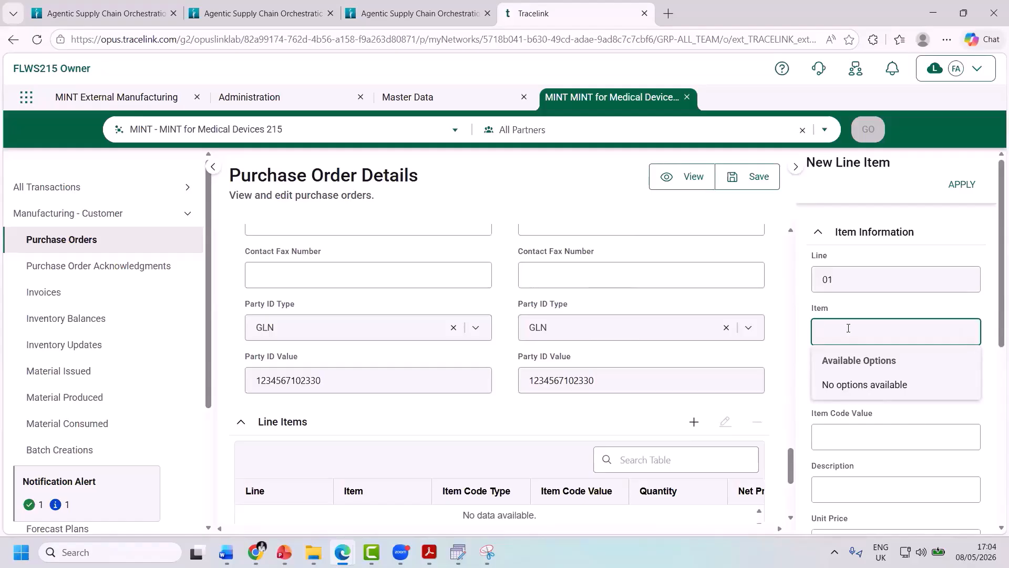
text(Nexloc)
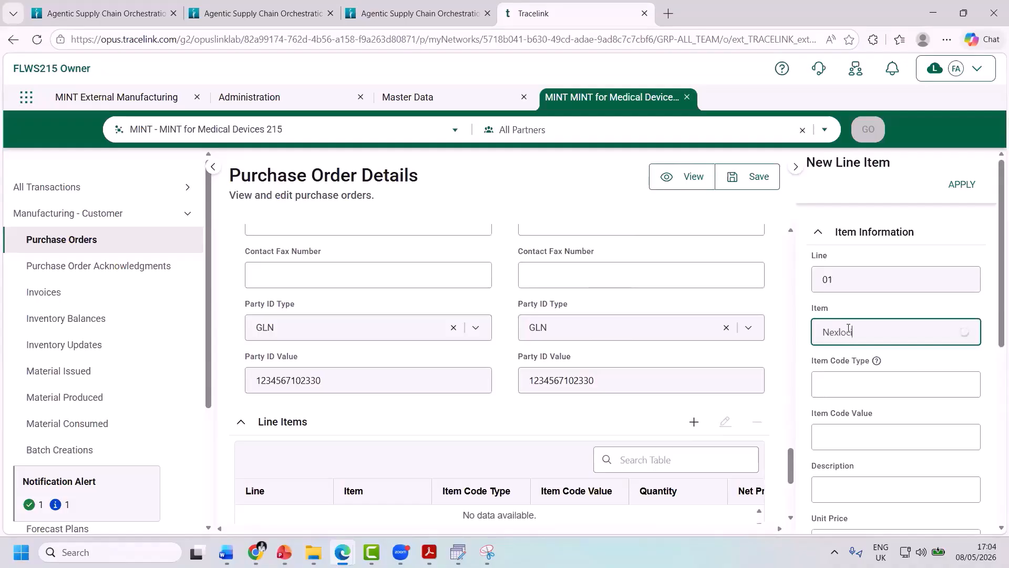
text(ilin)
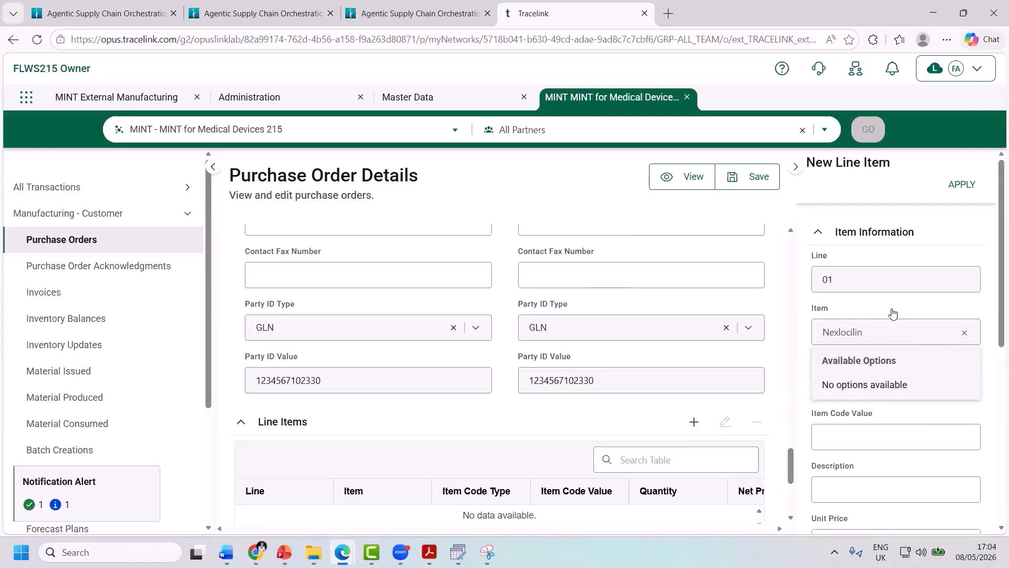
click(961, 188)
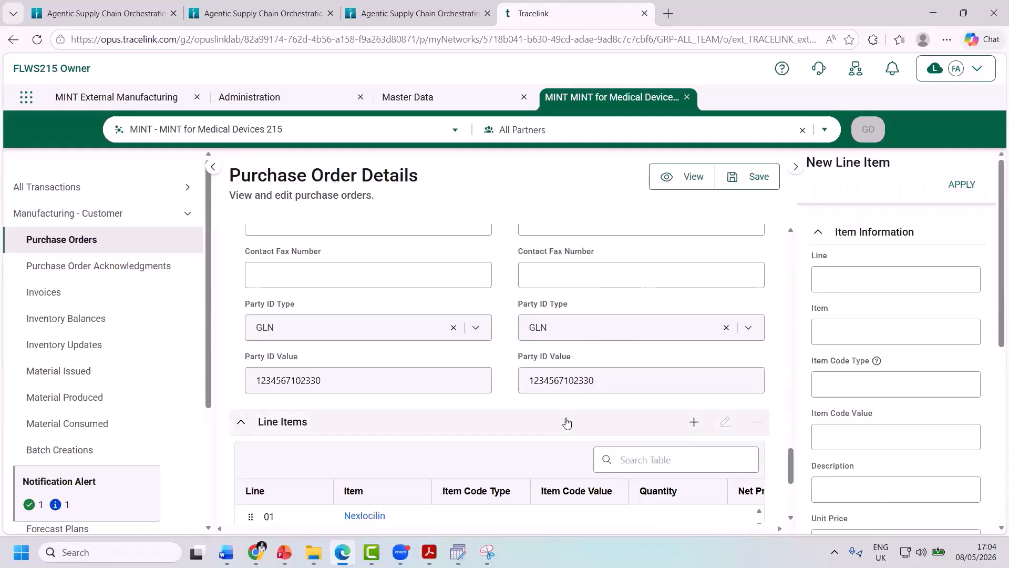
- Move the purchase order from Draft to the Submit stage and save it
scroll(566, 420, down, 2)
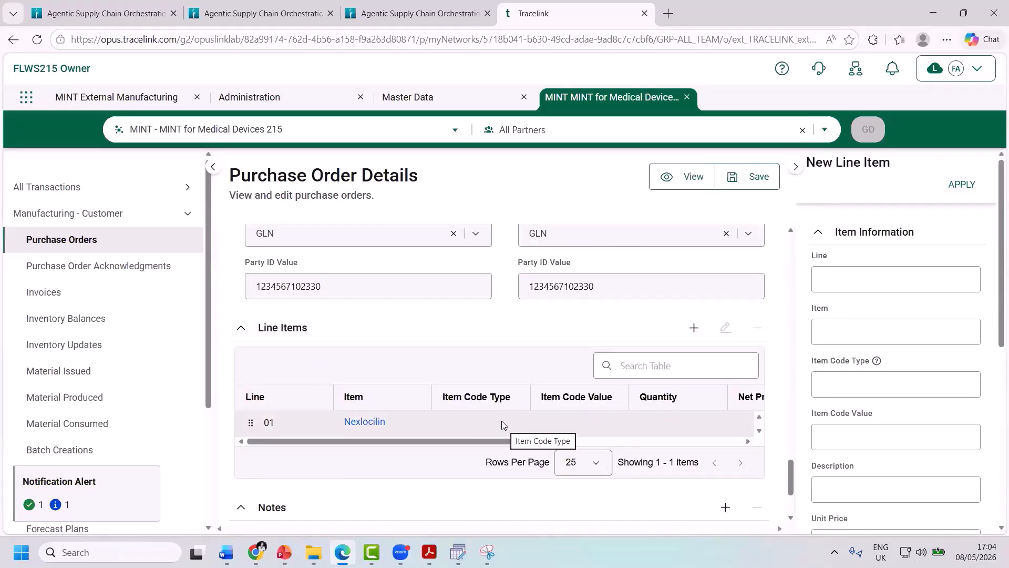
scroll(494, 399, up, 4)
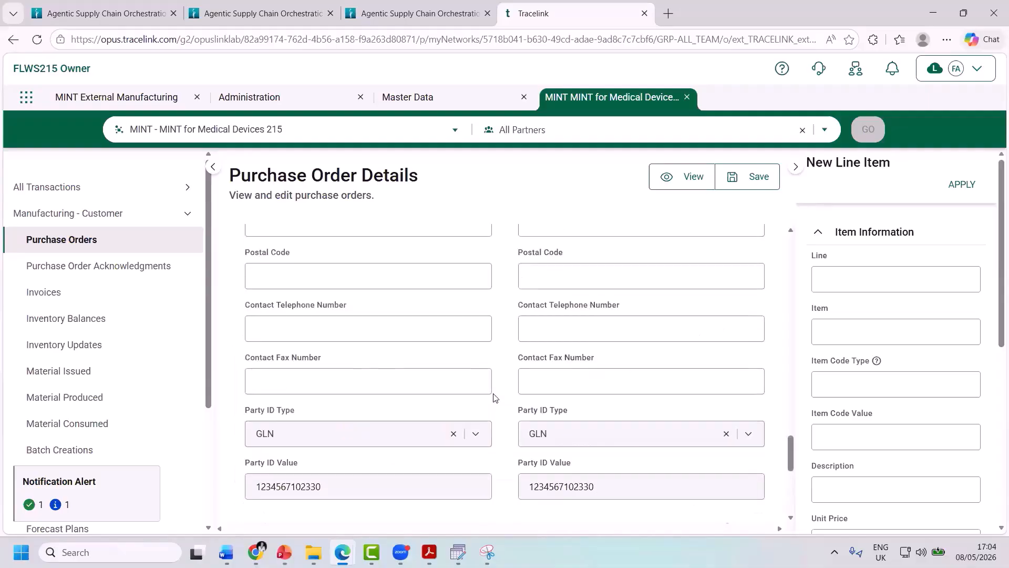
scroll(494, 398, up, 5)
scroll(496, 399, up, 11)
scroll(395, 329, up, 2)
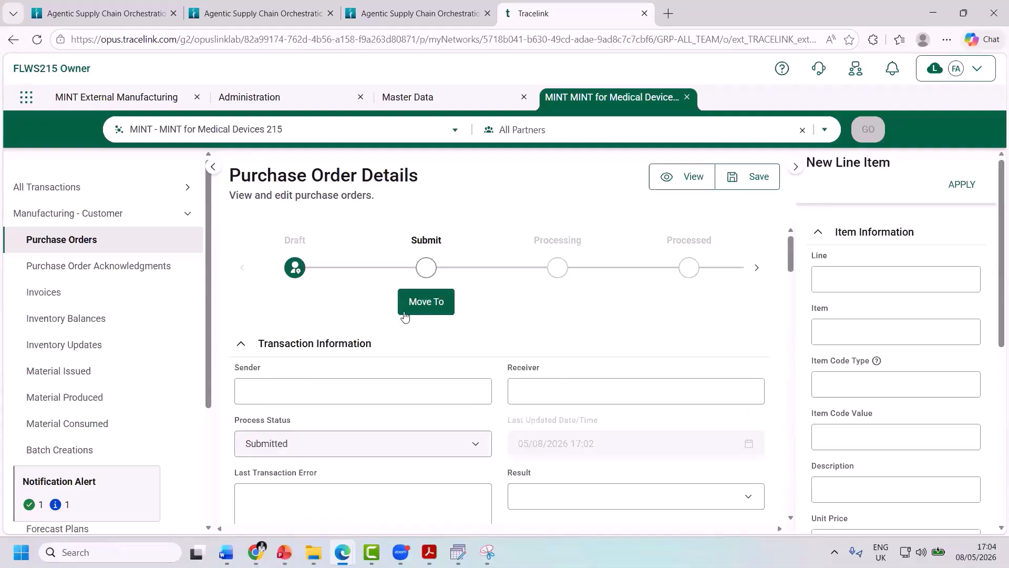
click(411, 314)
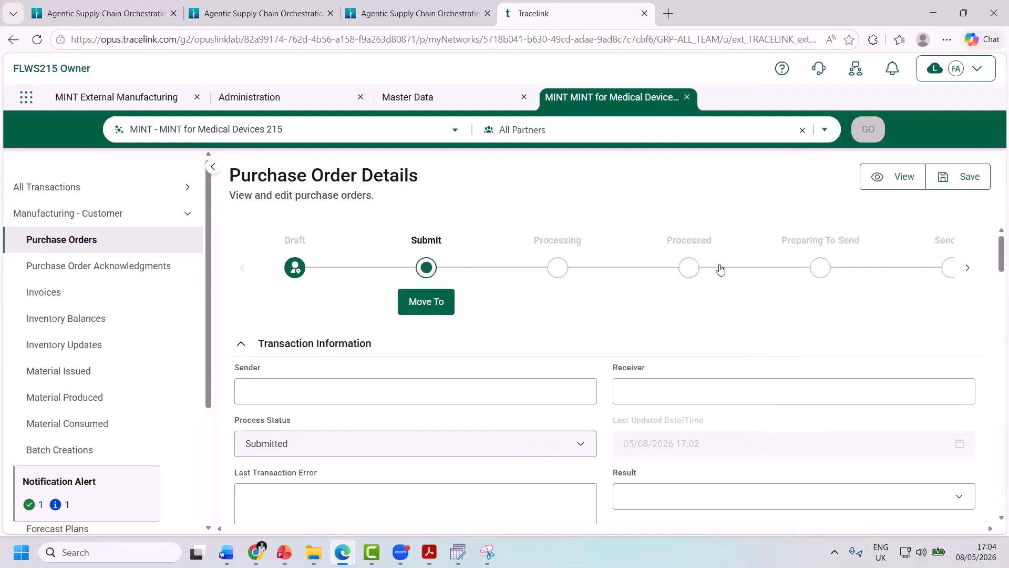
click(948, 188)
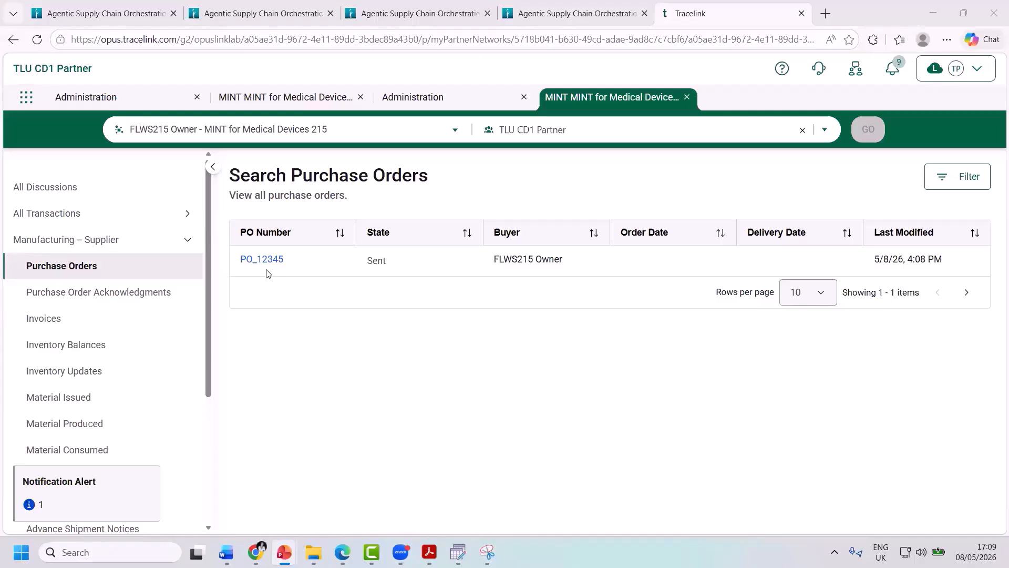
- Open the received purchase order in the TLU CD1 Partner account and generate a purchase order acknowledgment from it
click(279, 259)
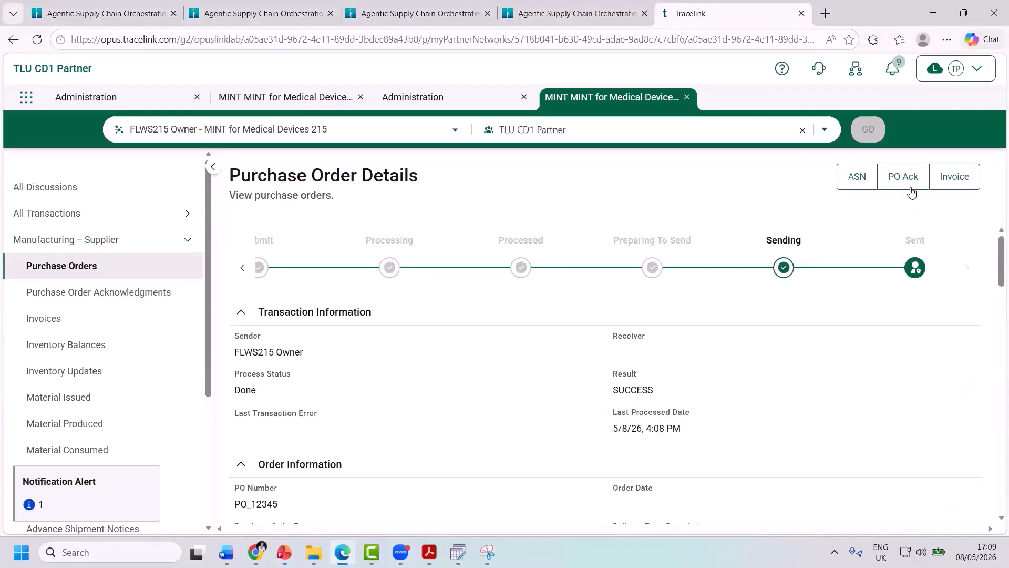
click(909, 187)
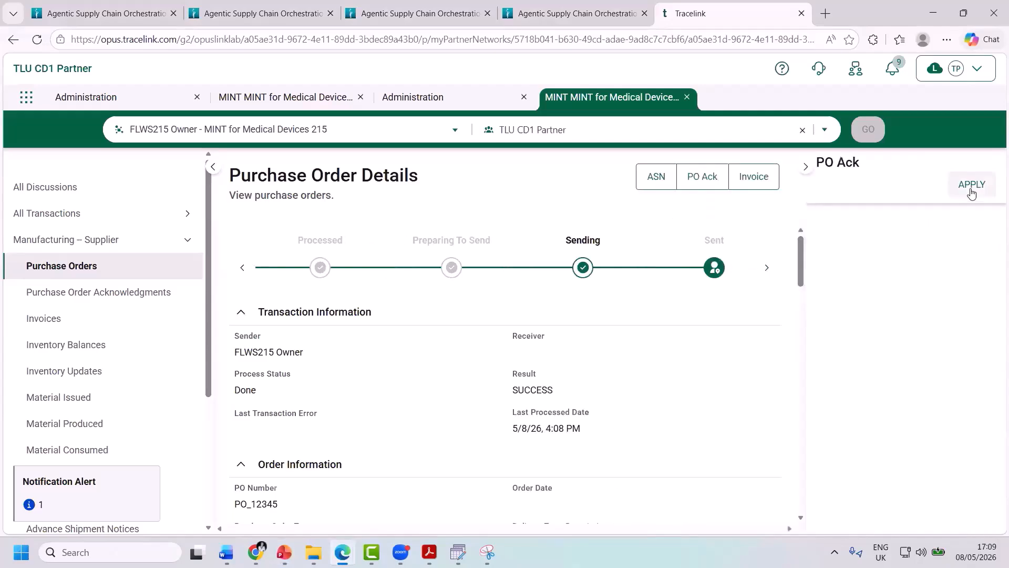
click(972, 186)
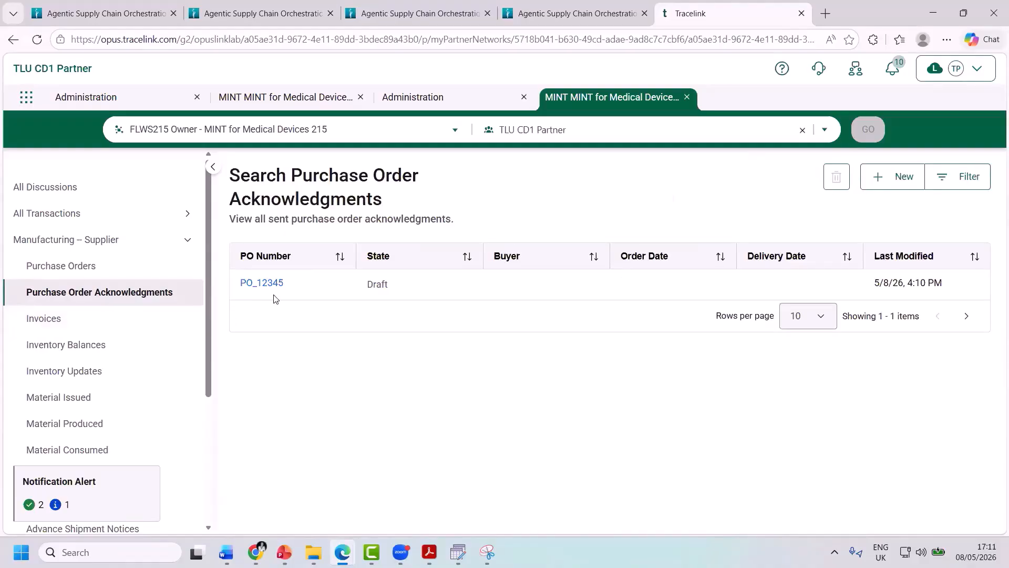
- Edit the draft purchase order acknowledgment, moving it to Submit with process status Submitted, and save it
click(263, 283)
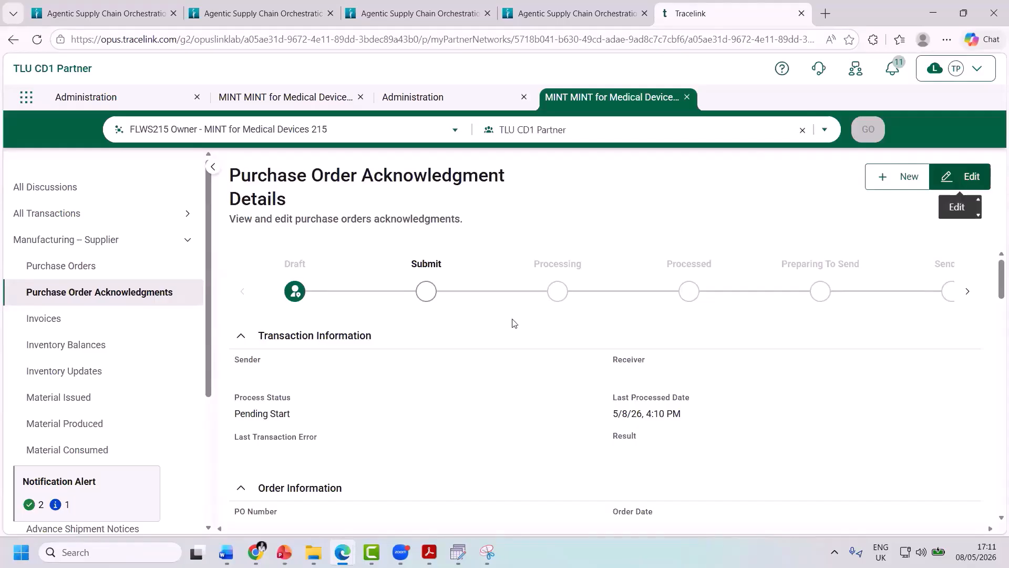
click(417, 327)
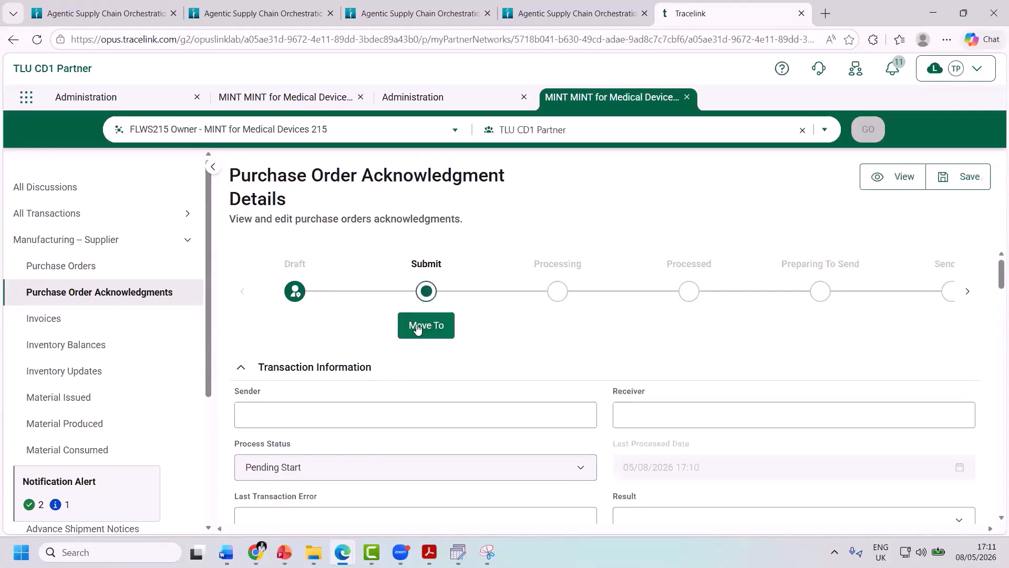
click(526, 467)
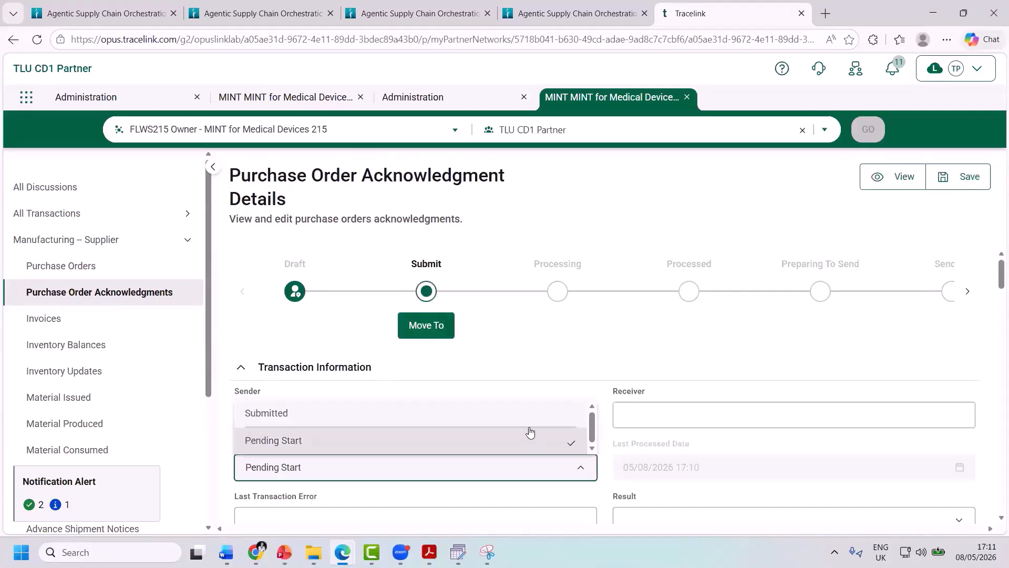
click(521, 414)
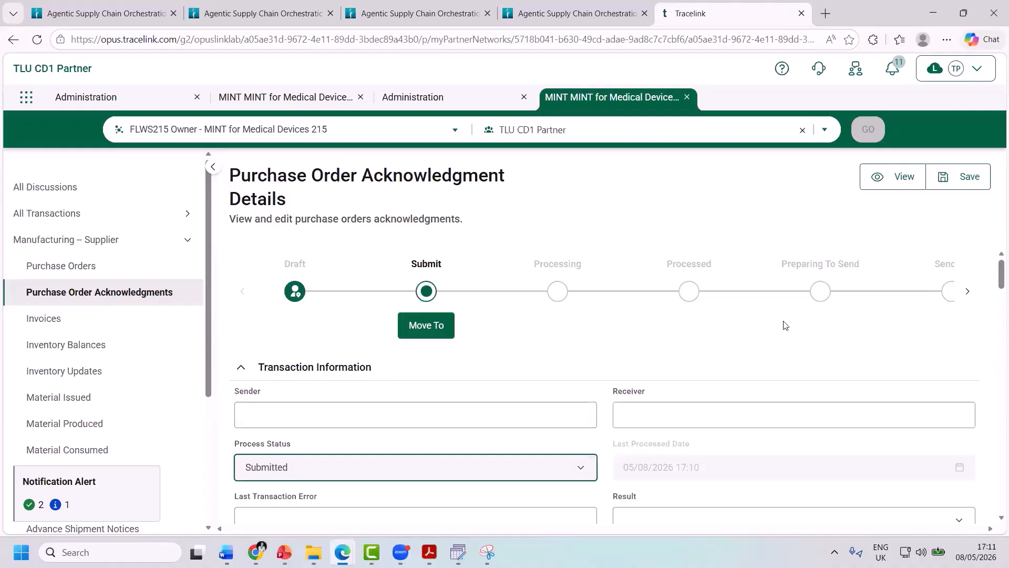
click(953, 188)
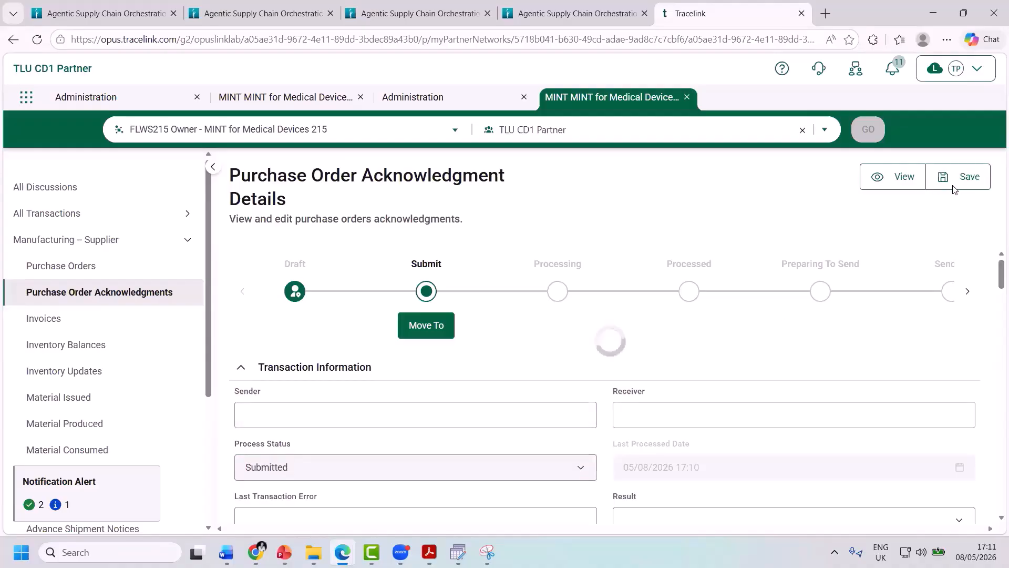